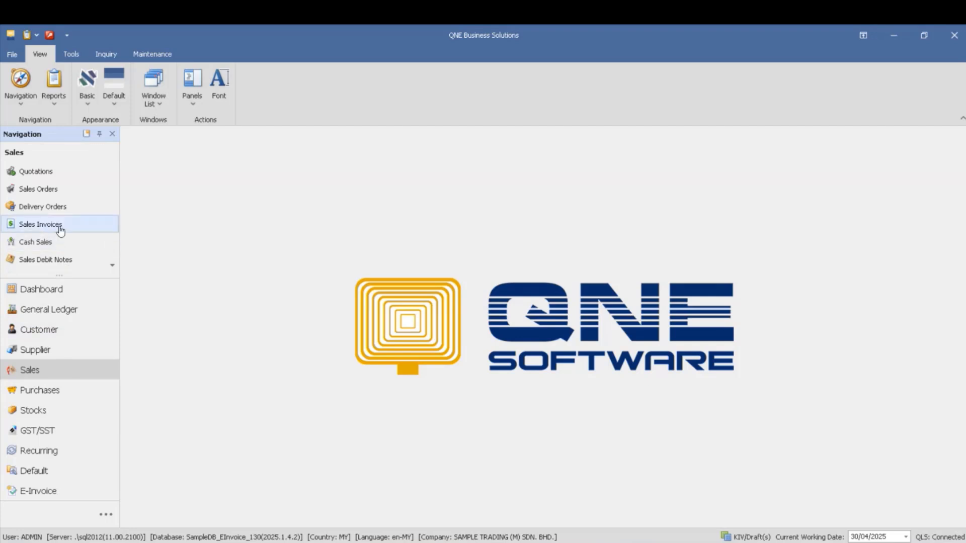
Open the XYZ SDN BHD sales invoice dated 24/04/2025 and bring up the list of its report designs.
{"action": "left_click", "coordinate": [60, 228]}
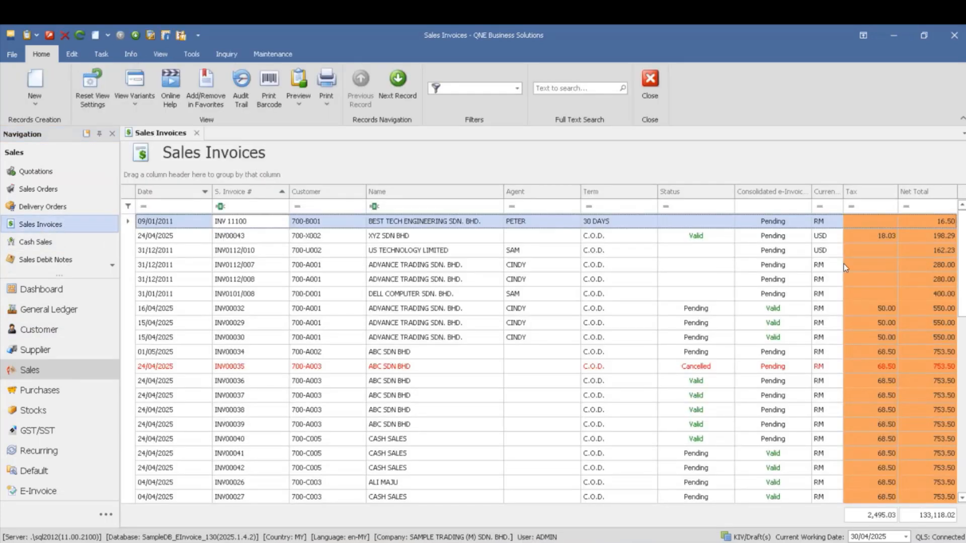
{"action": "left_click", "coordinate": [721, 240]}
{"action": "double_click", "coordinate": [720, 237]}
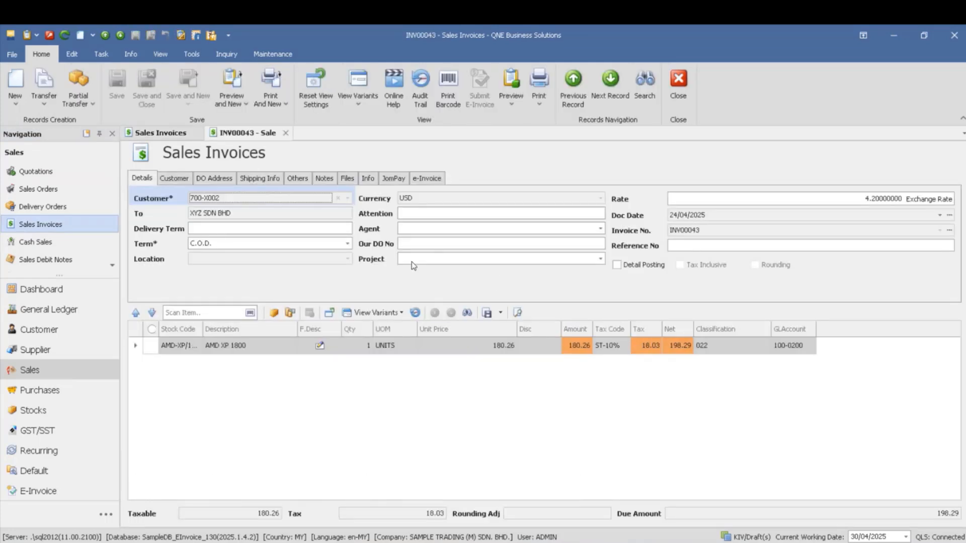
{"action": "left_click", "coordinate": [101, 54]}
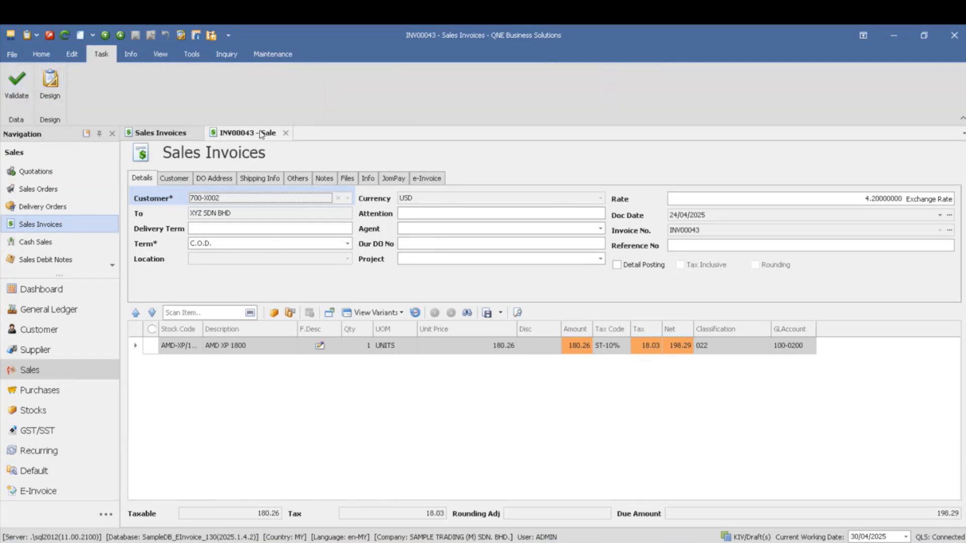
{"action": "left_click", "coordinate": [50, 80]}
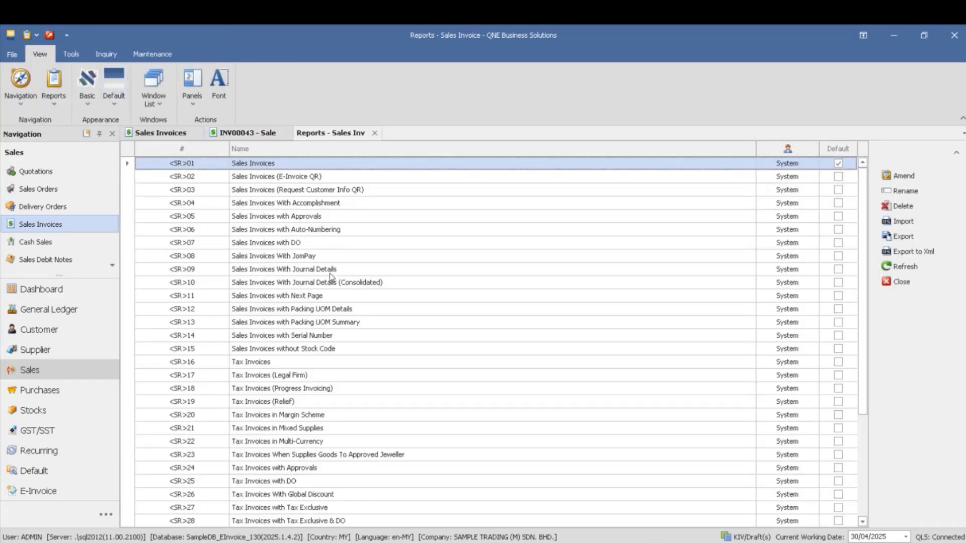
Create a user report from the system format Sales Invoices (E-Invoice QR), keeping its display name, and minimize the report designer.
{"action": "scroll", "coordinate": [255, 327], "scroll_direction": "down", "scroll_amount": 4}
{"action": "scroll", "coordinate": [257, 498], "scroll_direction": "up", "scroll_amount": 4}
{"action": "left_click", "coordinate": [187, 178]}
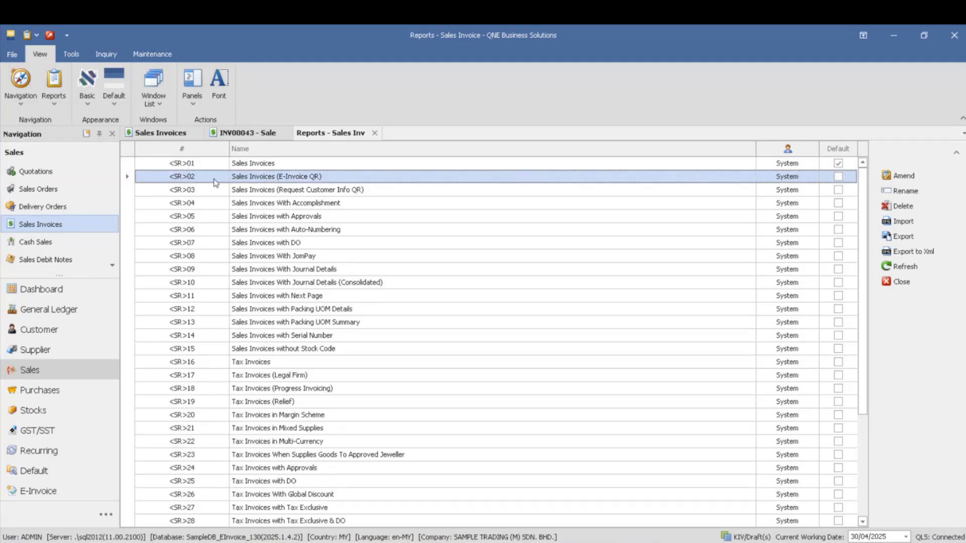
{"action": "double_click", "coordinate": [300, 180]}
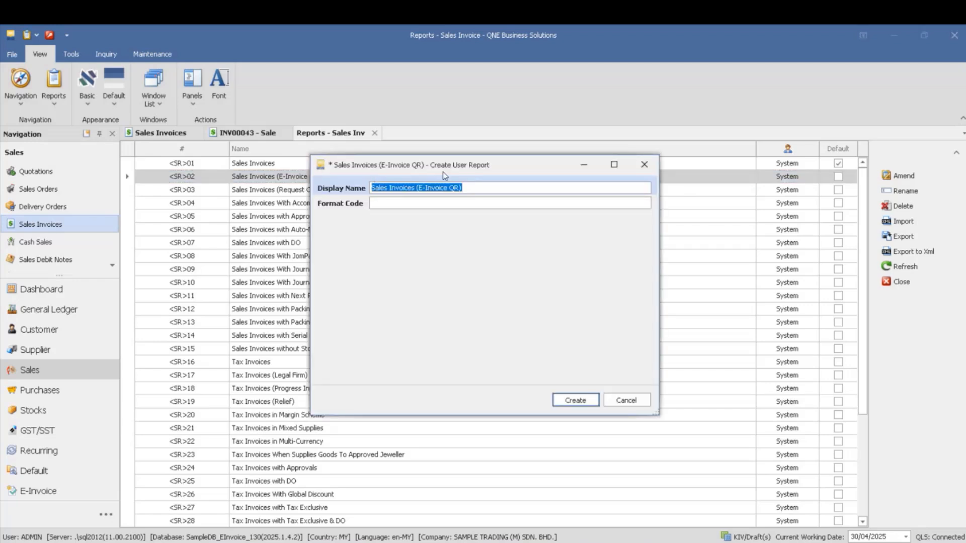
{"action": "left_click", "coordinate": [587, 402]}
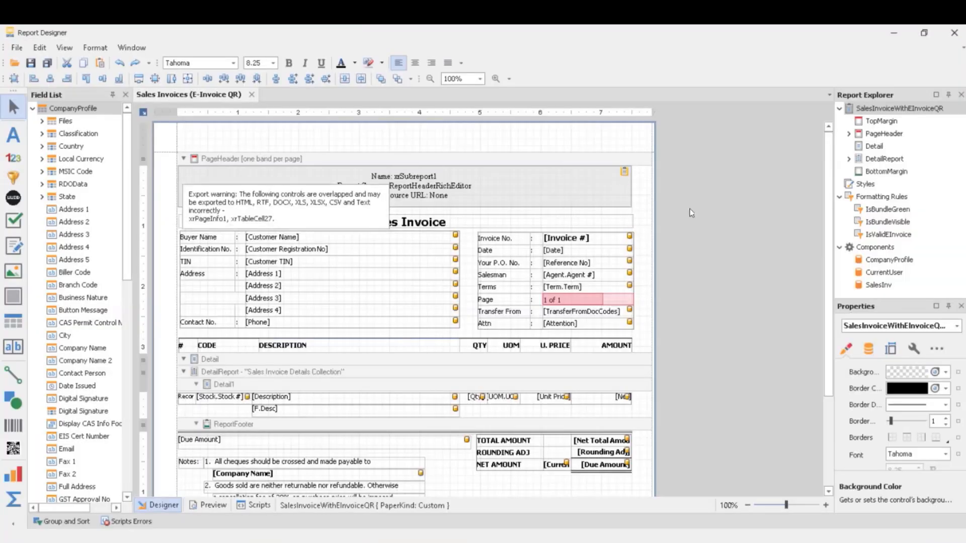
{"action": "left_click", "coordinate": [892, 38]}
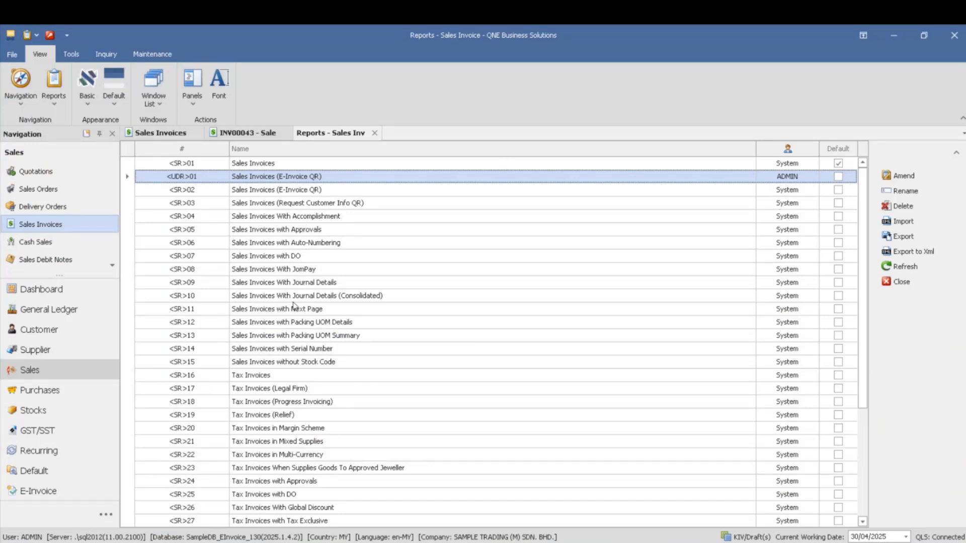
Create a user report named Sales Invoices EXISTING from the system Sales Invoices format and bring the report designer back up.
{"action": "left_click", "coordinate": [280, 167]}
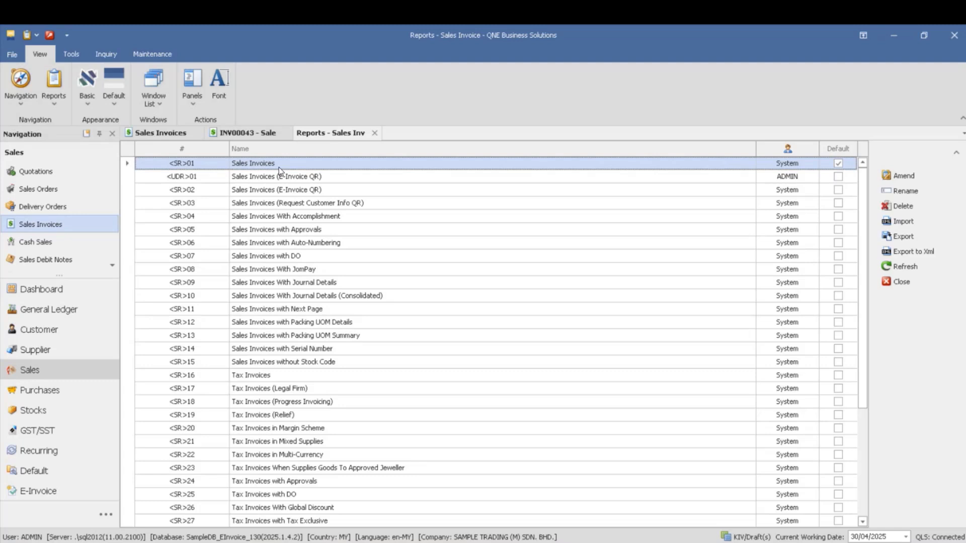
{"action": "double_click", "coordinate": [275, 167]}
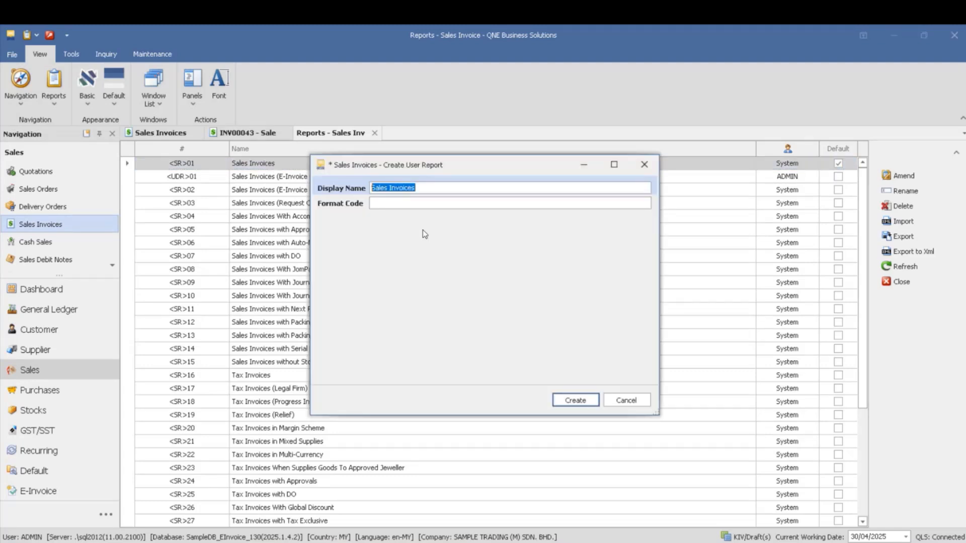
{"action": "left_click", "coordinate": [491, 188]}
{"action": "type", "text": "EXISTING"}
{"action": "left_click", "coordinate": [575, 400]}
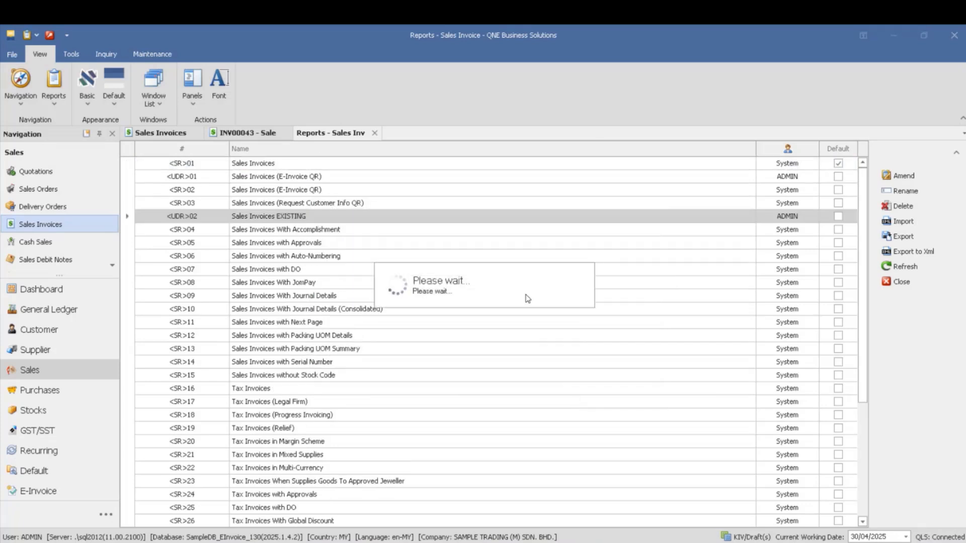
{"action": "left_click", "coordinate": [415, 208]}
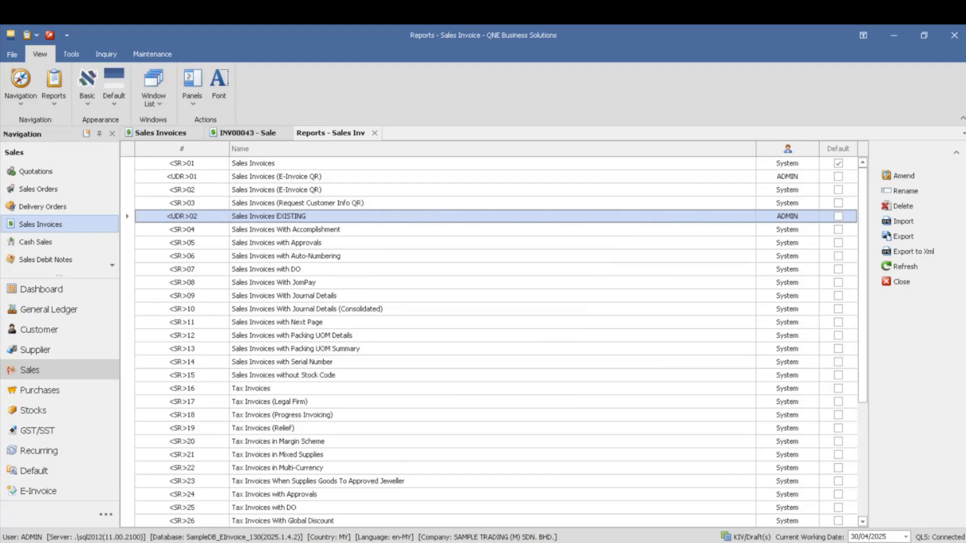
{"action": "left_click", "coordinate": [670, 503]}
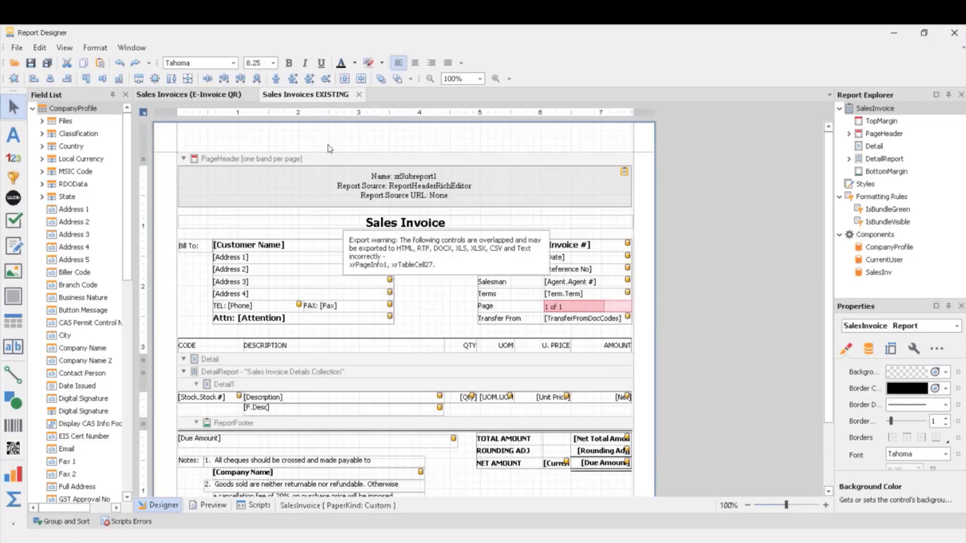
Enlarge the ReportFooter band of Sales Invoices EXISTING to a height of about 255 and delete the Authorised Signature block.
{"action": "scroll", "coordinate": [352, 150], "scroll_direction": "down", "scroll_amount": 3}
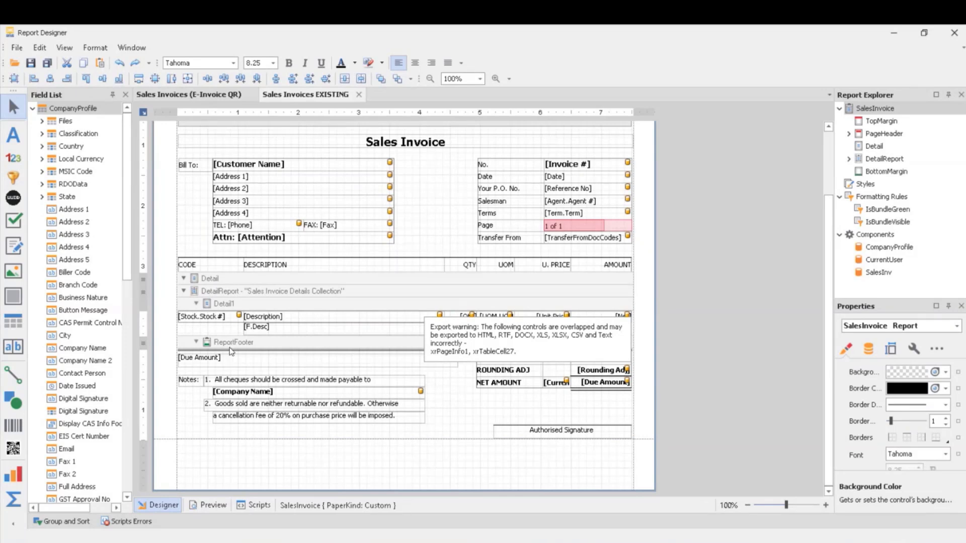
{"action": "left_click", "coordinate": [253, 346]}
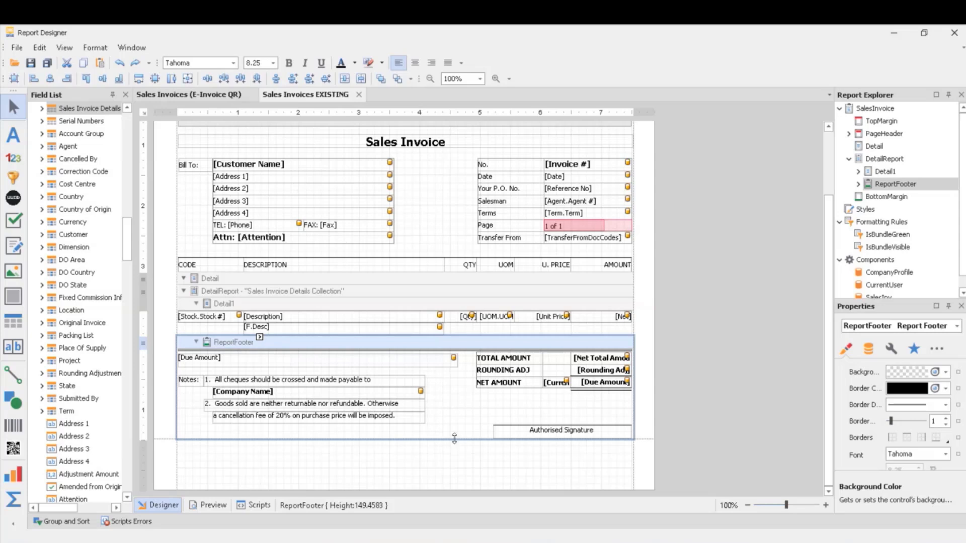
{"action": "left_click_drag", "start_coordinate": [454, 439], "coordinate": [454, 486]}
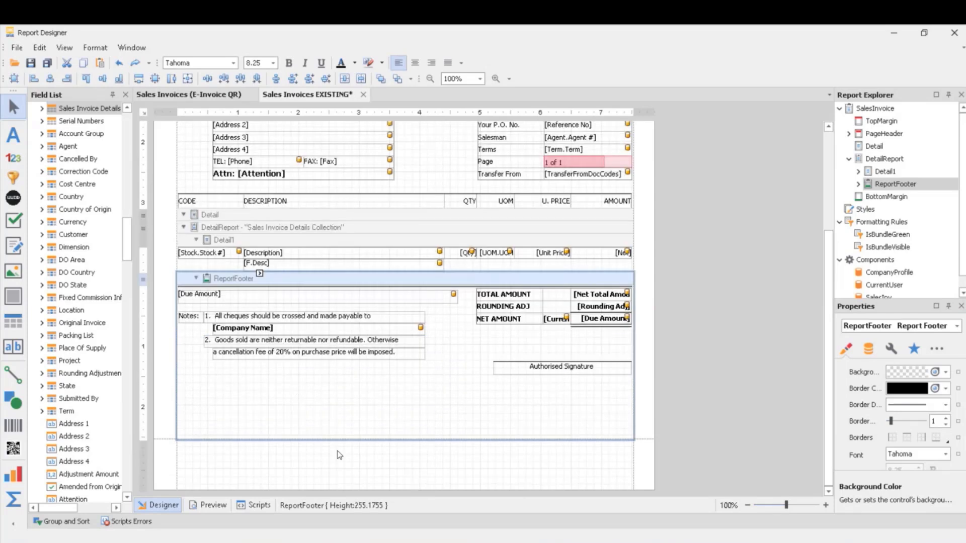
{"action": "mouse_move", "coordinate": [498, 348]}
{"action": "left_mouse_down"}
{"action": "mouse_move", "coordinate": [552, 387]}
{"action": "mouse_move", "coordinate": [553, 397]}
{"action": "left_mouse_up"}
{"action": "key", "text": "Delete"}
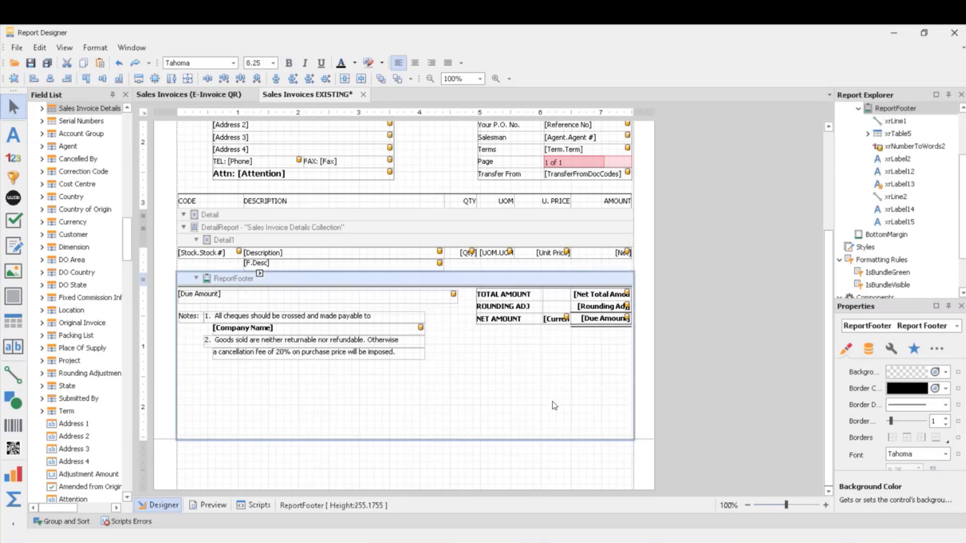
Copy the e-Invoice Information table and QR code from the E-Invoice QR report into the EXISTING report's footer, and shrink that footer to about 218 high.
{"action": "left_click", "coordinate": [162, 98]}
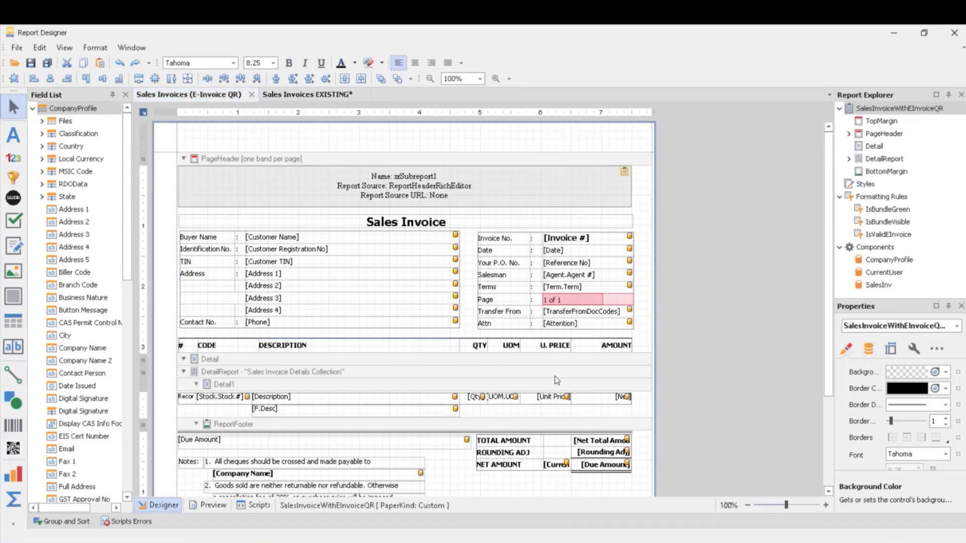
{"action": "scroll", "coordinate": [632, 435], "scroll_direction": "down", "scroll_amount": 3}
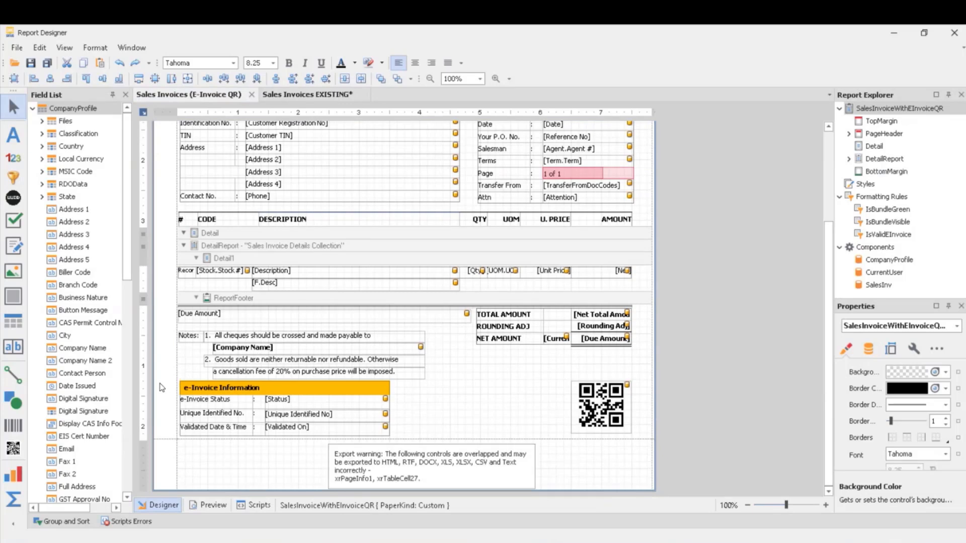
{"action": "left_click_drag", "start_coordinate": [160, 384], "coordinate": [635, 437]}
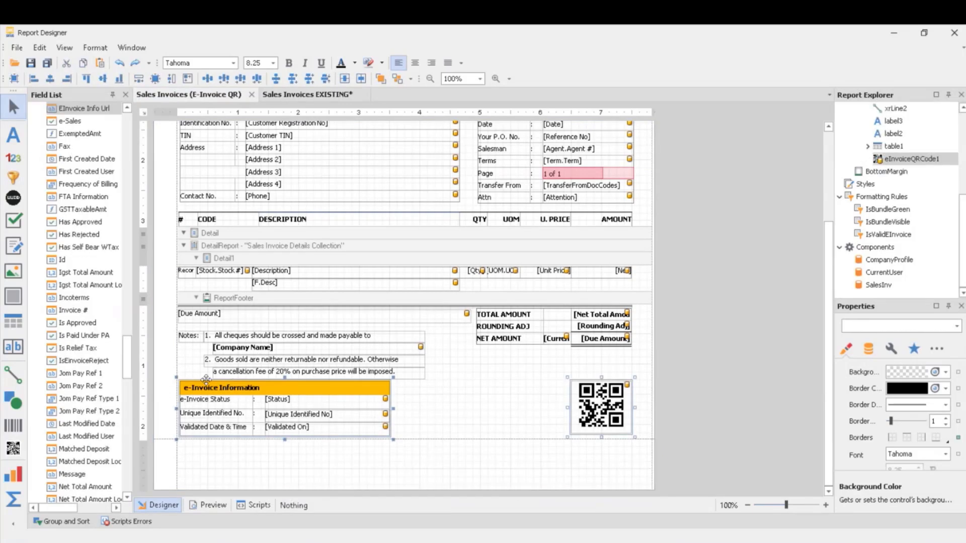
{"action": "left_click", "coordinate": [329, 94]}
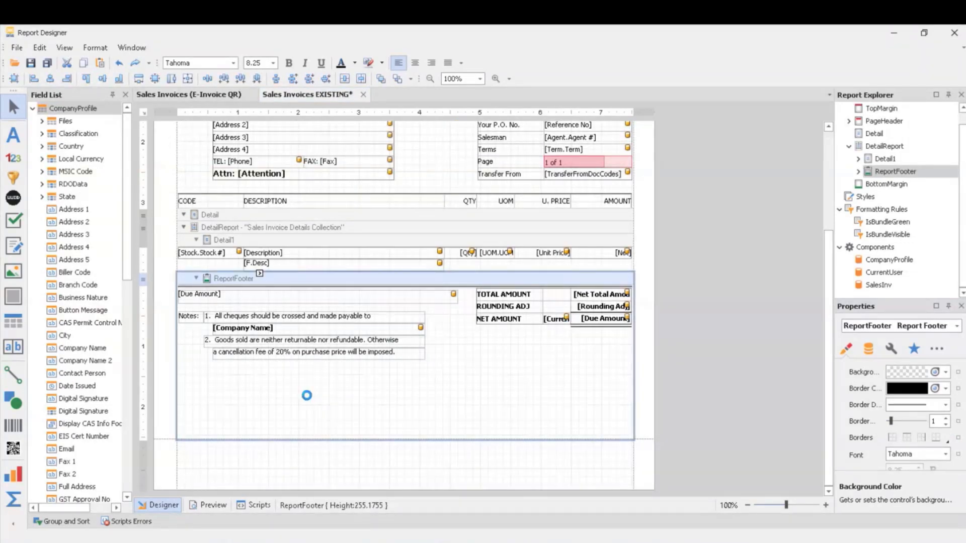
{"action": "key", "text": "ctrl+v"}
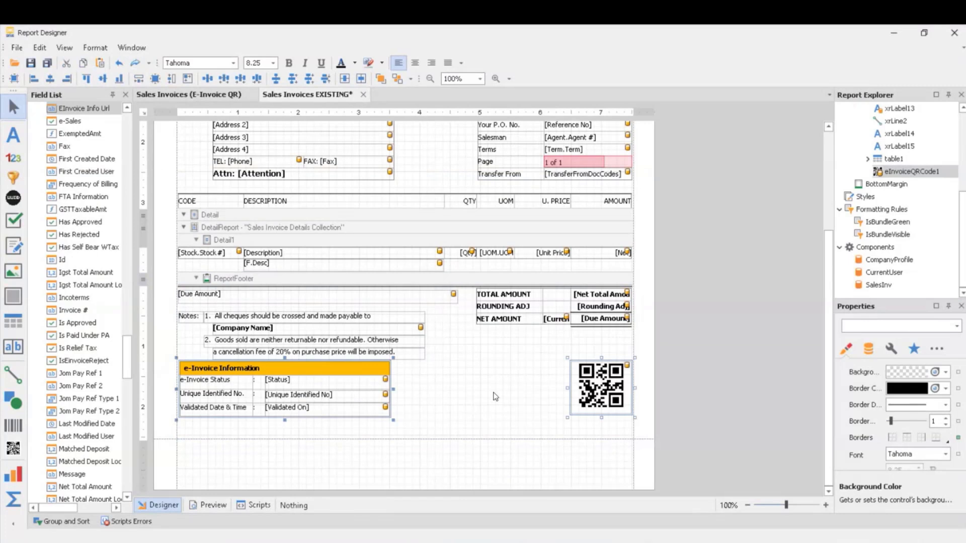
{"action": "left_click", "coordinate": [472, 425]}
{"action": "left_click_drag", "start_coordinate": [432, 437], "coordinate": [442, 403]}
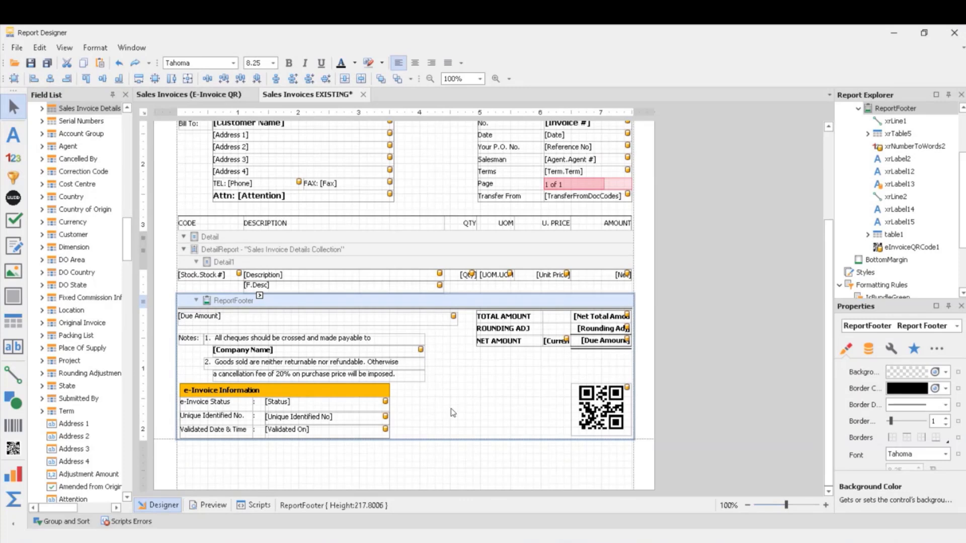
Open the formatting rules of the pasted QR code and add a new rule to the report's rule sheet.
{"action": "left_click", "coordinate": [613, 404]}
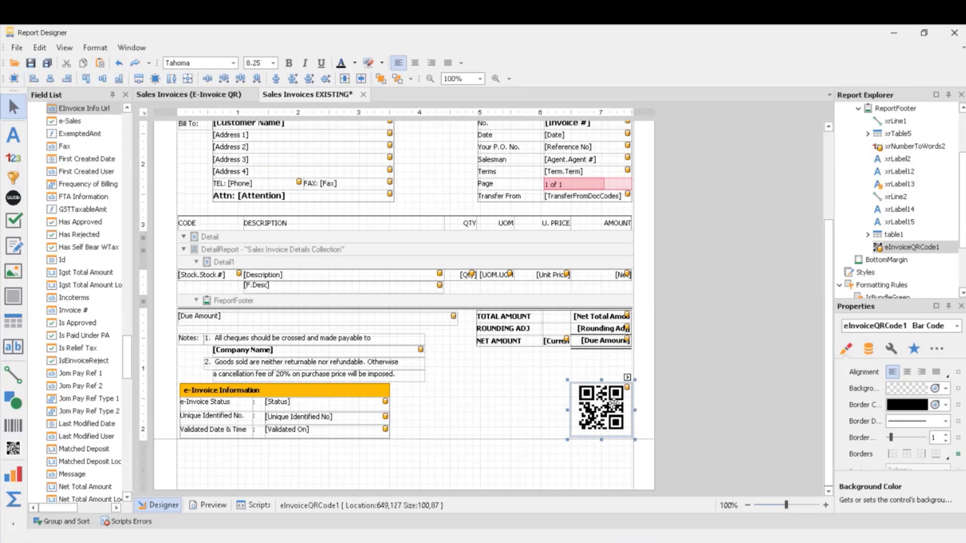
{"action": "key", "text": "Escape"}
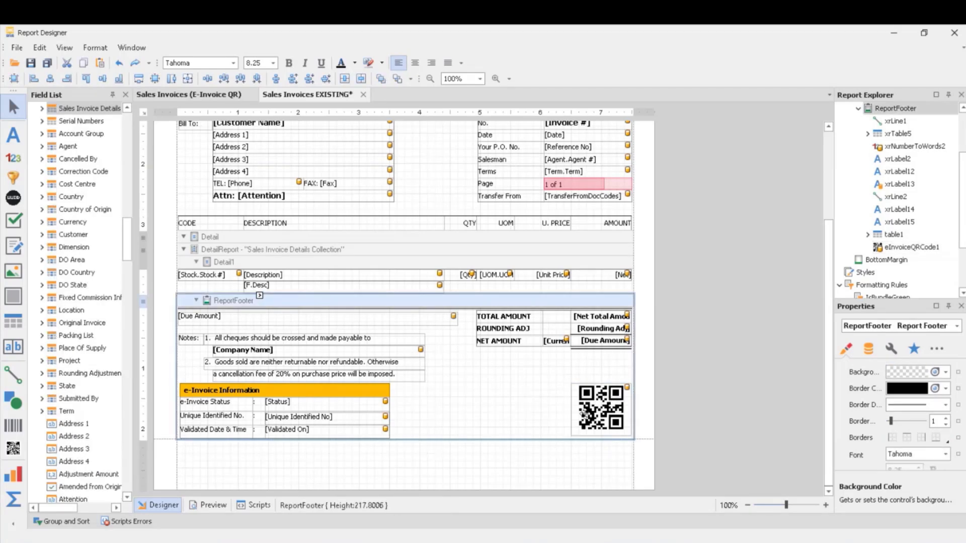
{"action": "left_click", "coordinate": [604, 406]}
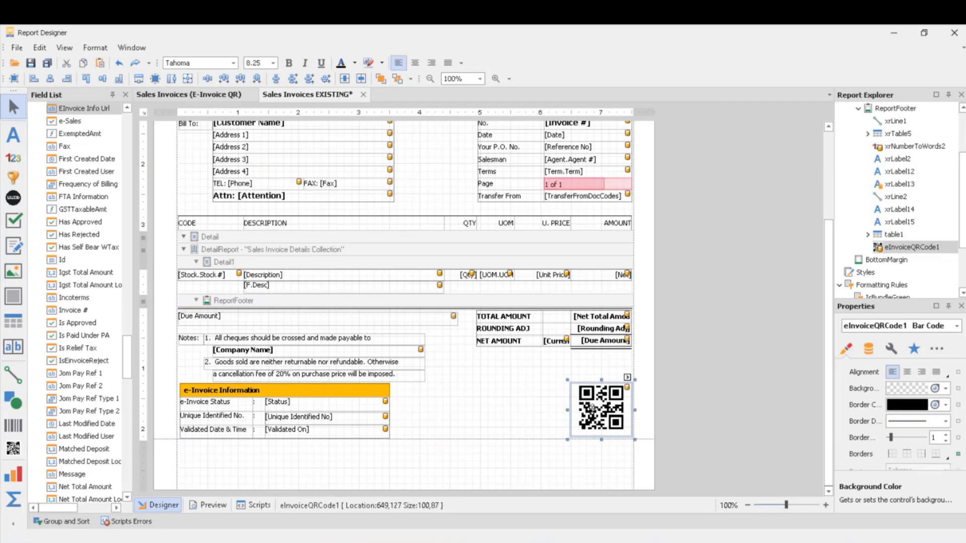
{"action": "left_click", "coordinate": [627, 378]}
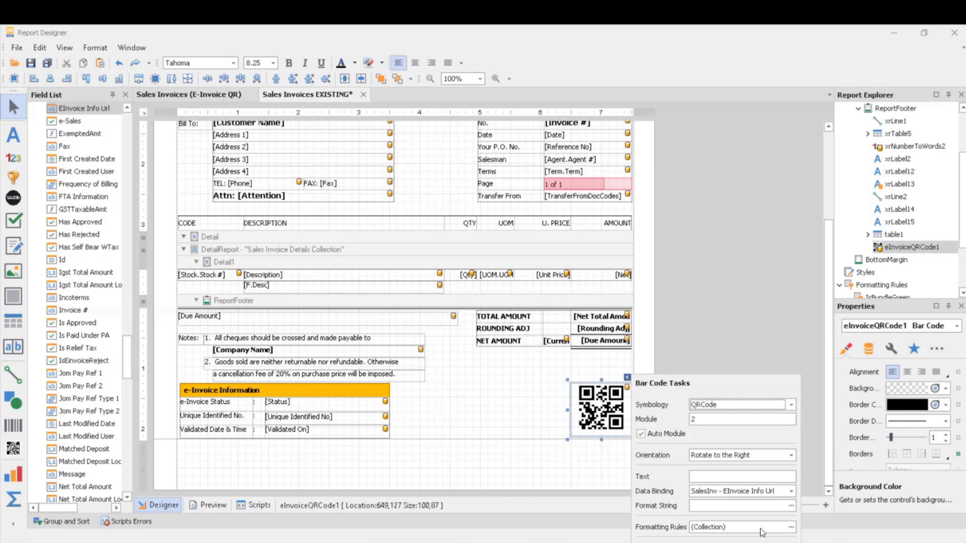
{"action": "left_click", "coordinate": [793, 528]}
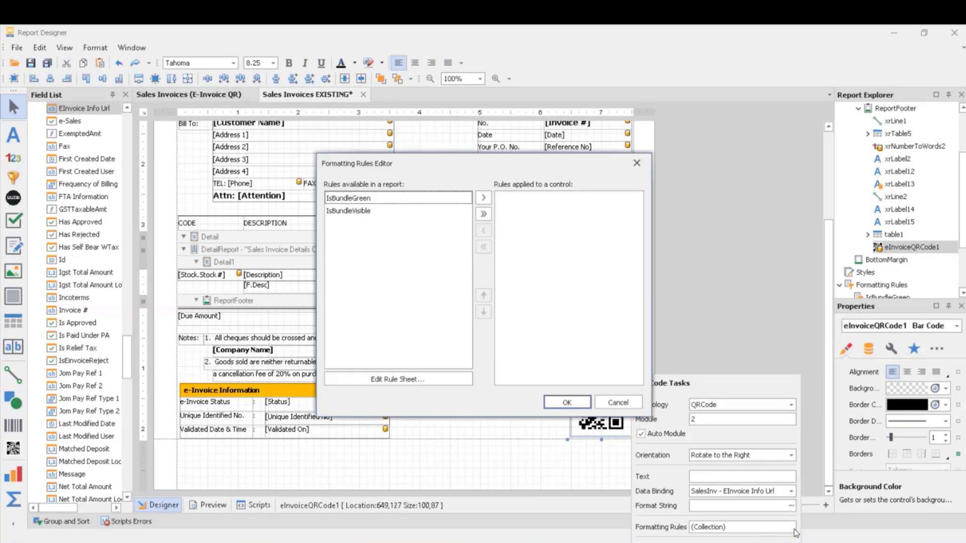
{"action": "left_click", "coordinate": [414, 384]}
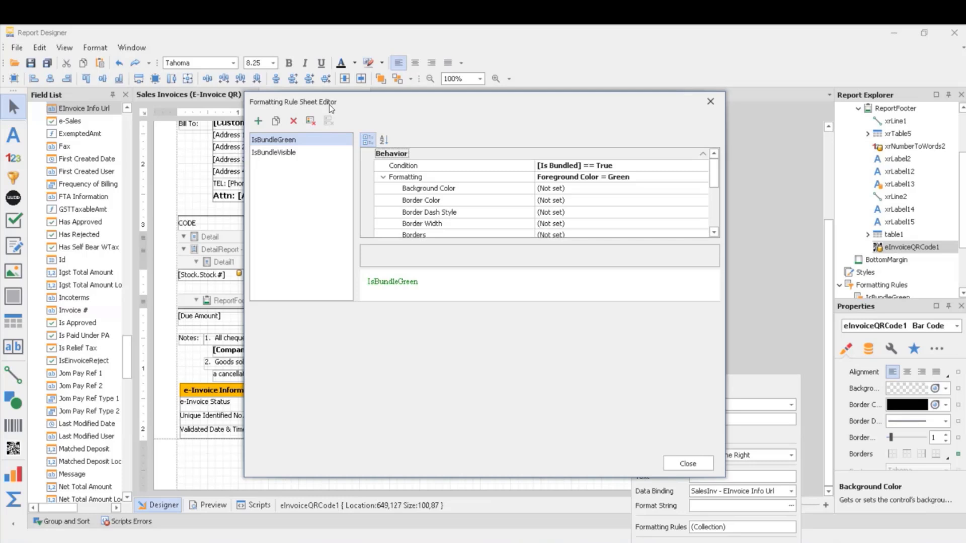
{"action": "left_click", "coordinate": [258, 122]}
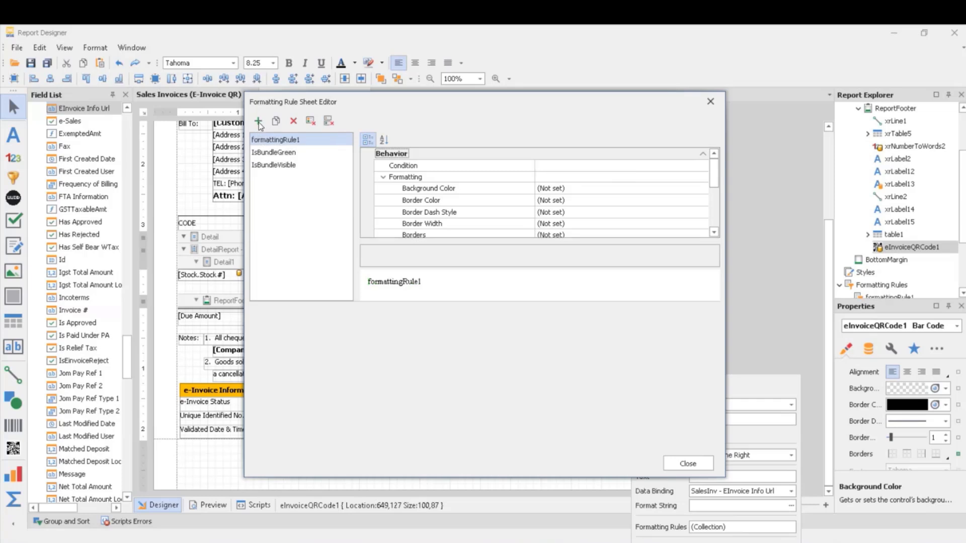
Start the new formatting rule's condition with the IsNullOrEmpty() function.
{"action": "left_click", "coordinate": [403, 167]}
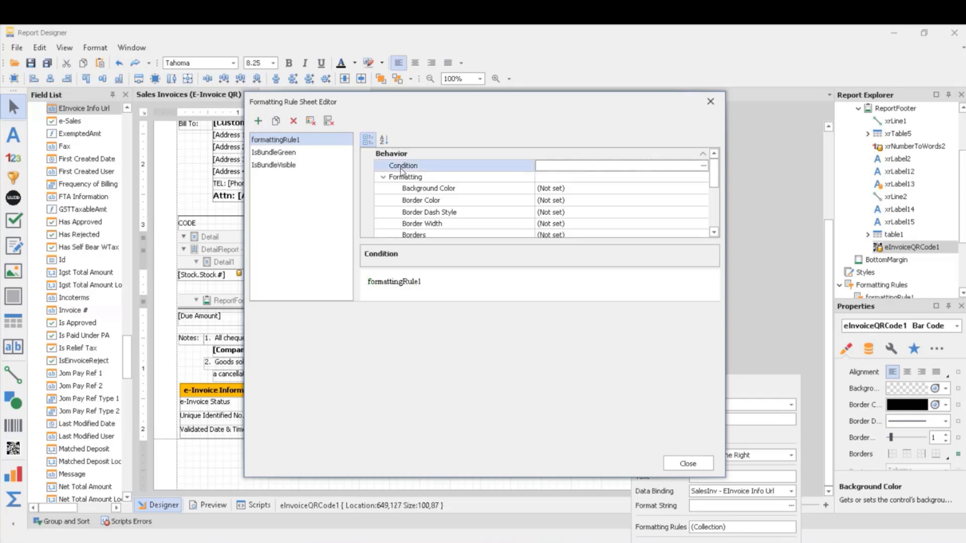
{"action": "left_click", "coordinate": [705, 167]}
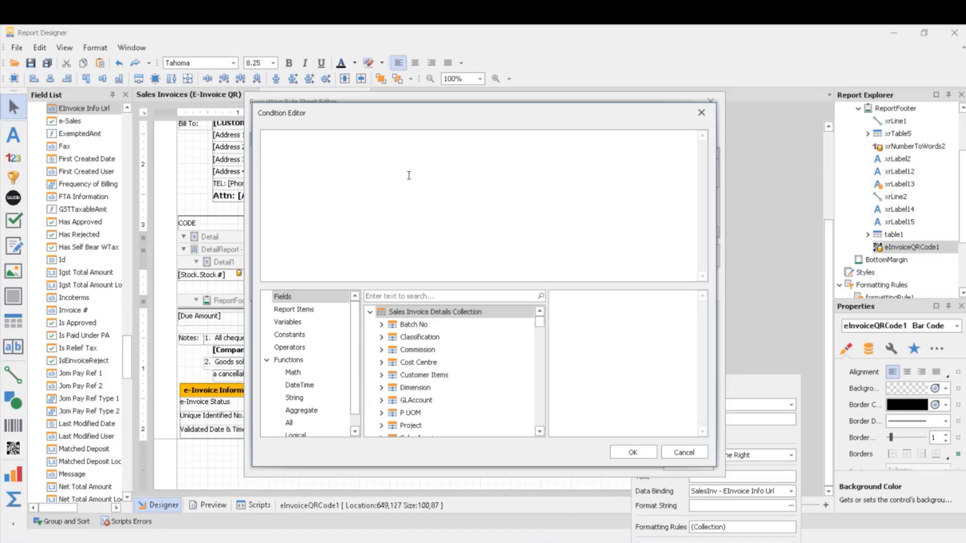
{"action": "type", "text": "ISNULL"}
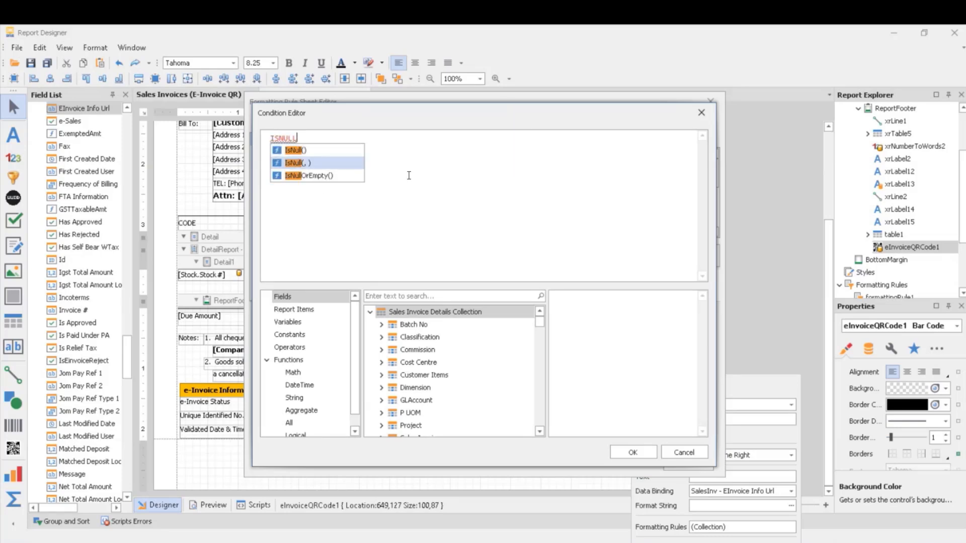
{"action": "key", "text": "Down"}
{"action": "key", "text": "Escape"}
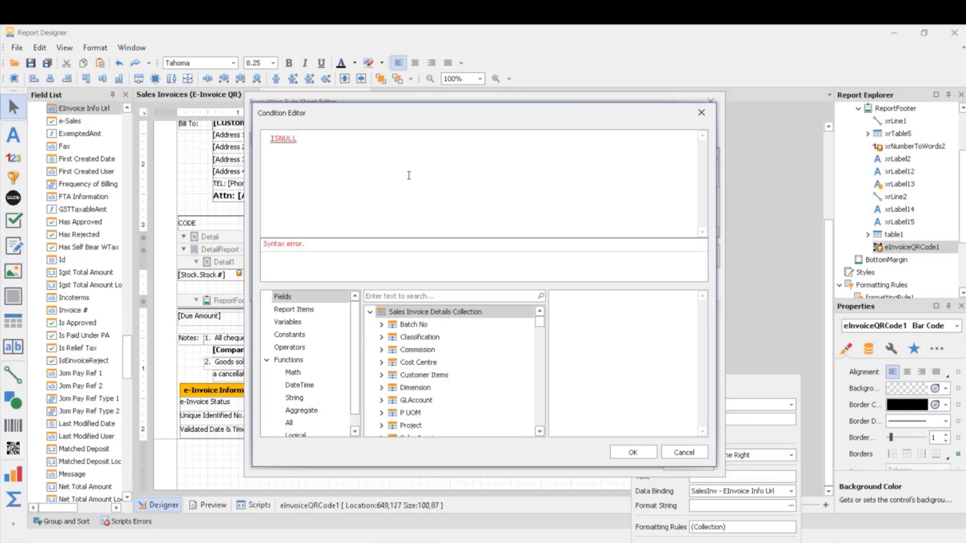
{"action": "key", "text": "Return"}
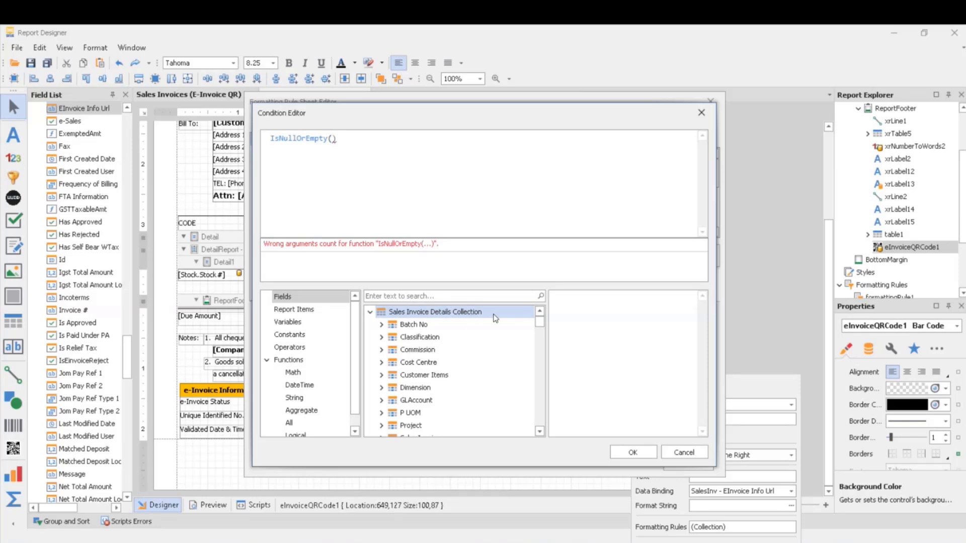
Insert the Sales Invoice field Unique Identified No as the IsNullOrEmpty argument and accept the condition.
{"action": "scroll", "coordinate": [425, 310], "scroll_direction": "down", "scroll_amount": 2}
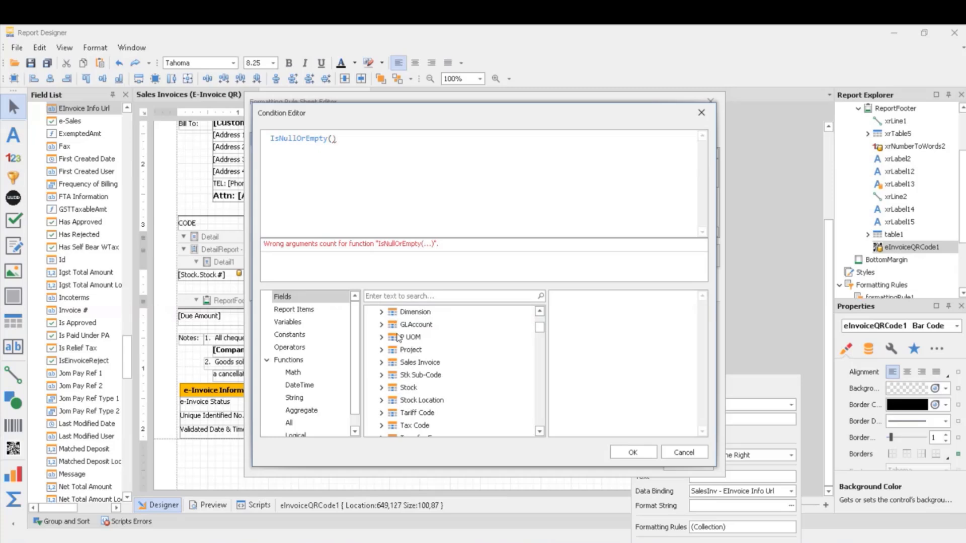
{"action": "left_click", "coordinate": [410, 368]}
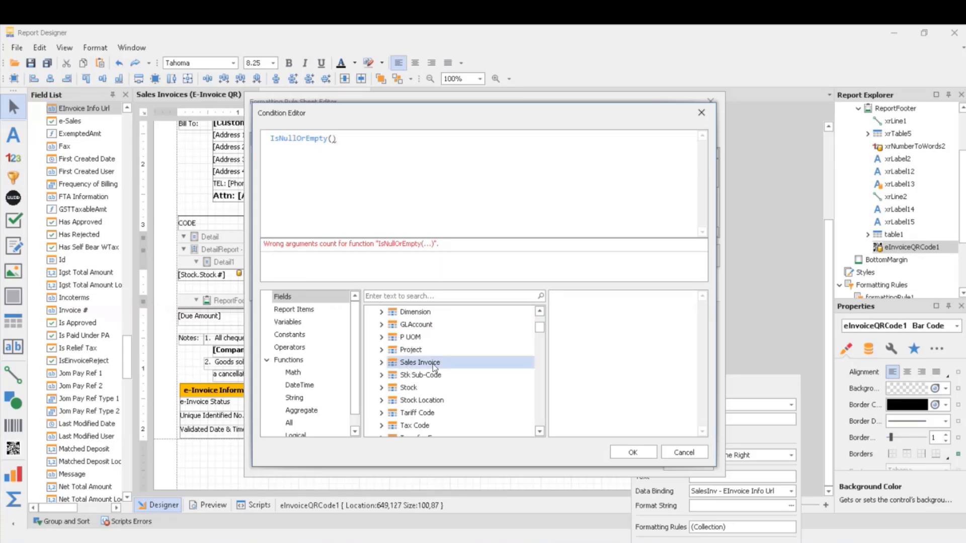
{"action": "left_click", "coordinate": [382, 363]}
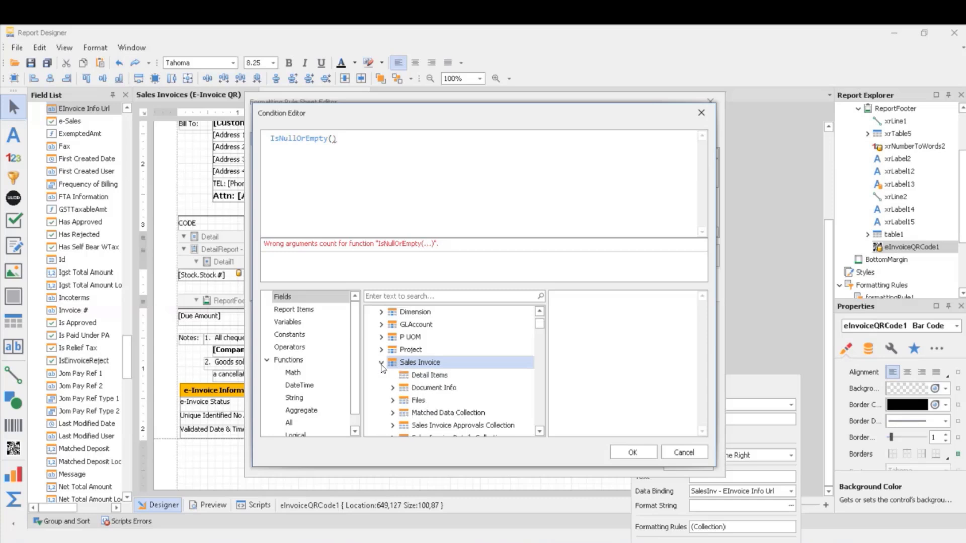
{"action": "scroll", "coordinate": [464, 379], "scroll_direction": "down", "scroll_amount": 5}
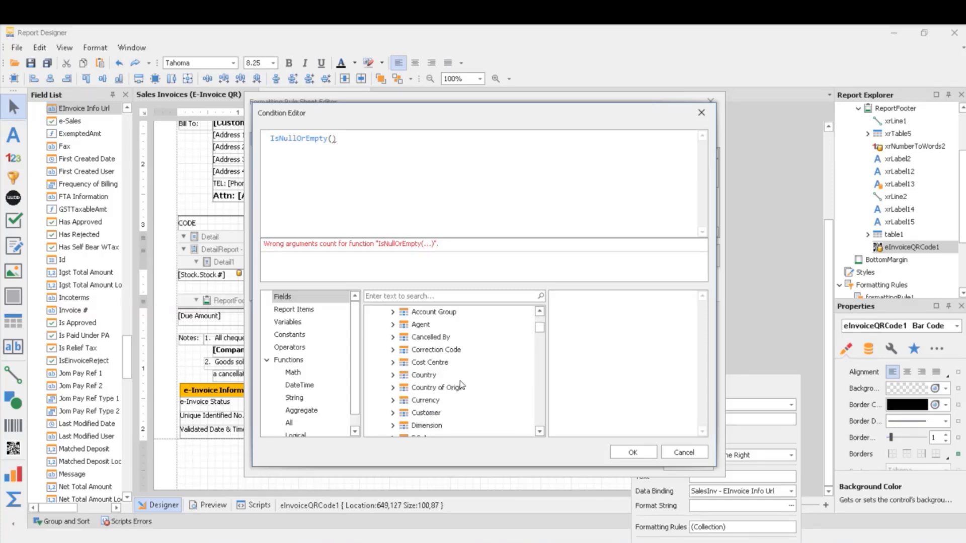
{"action": "scroll", "coordinate": [464, 380], "scroll_direction": "down", "scroll_amount": 10}
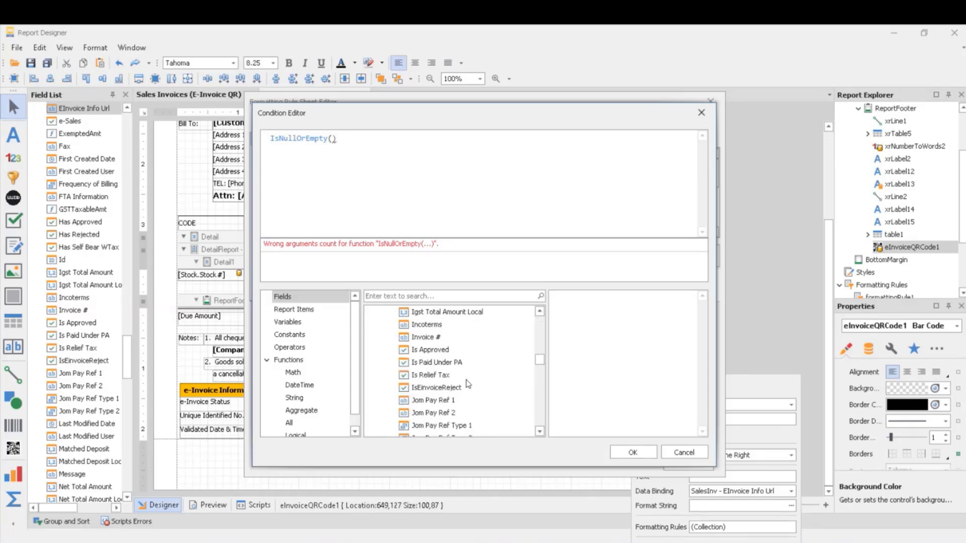
{"action": "scroll", "coordinate": [464, 381], "scroll_direction": "down", "scroll_amount": 12}
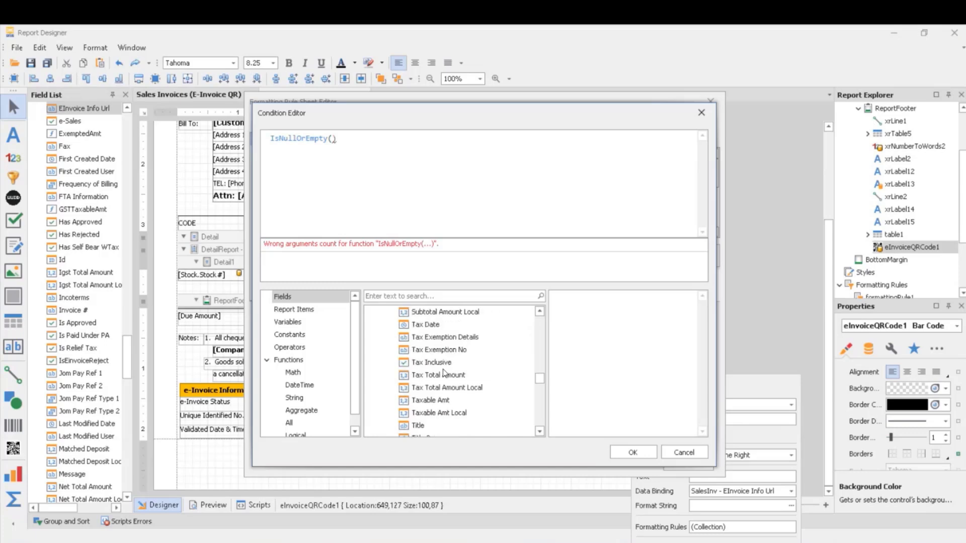
{"action": "scroll", "coordinate": [444, 380], "scroll_direction": "down", "scroll_amount": 3}
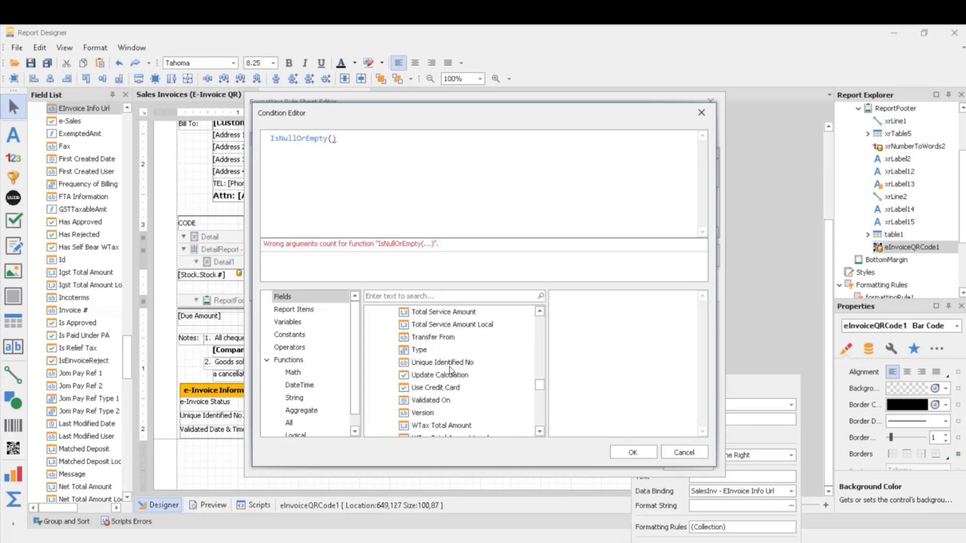
{"action": "double_click", "coordinate": [449, 363]}
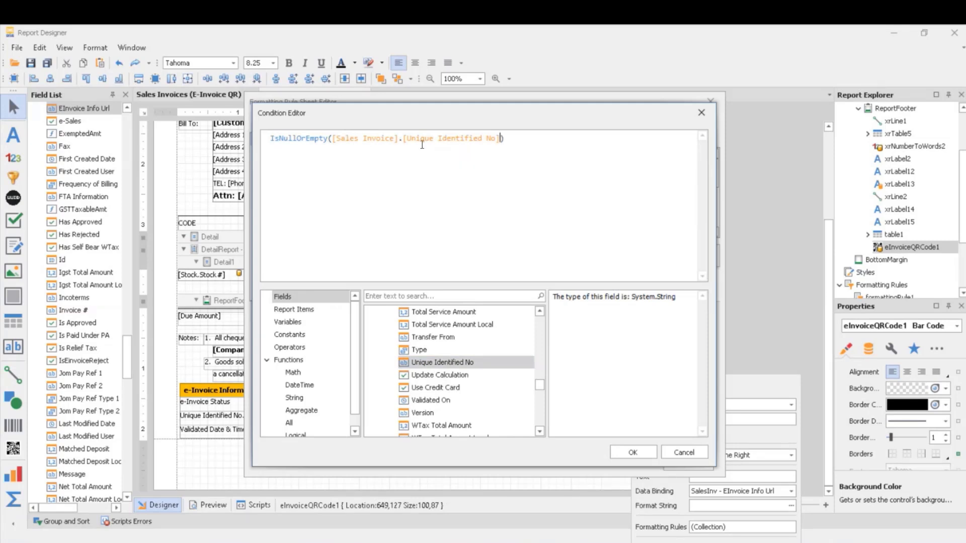
{"action": "left_click", "coordinate": [633, 453]}
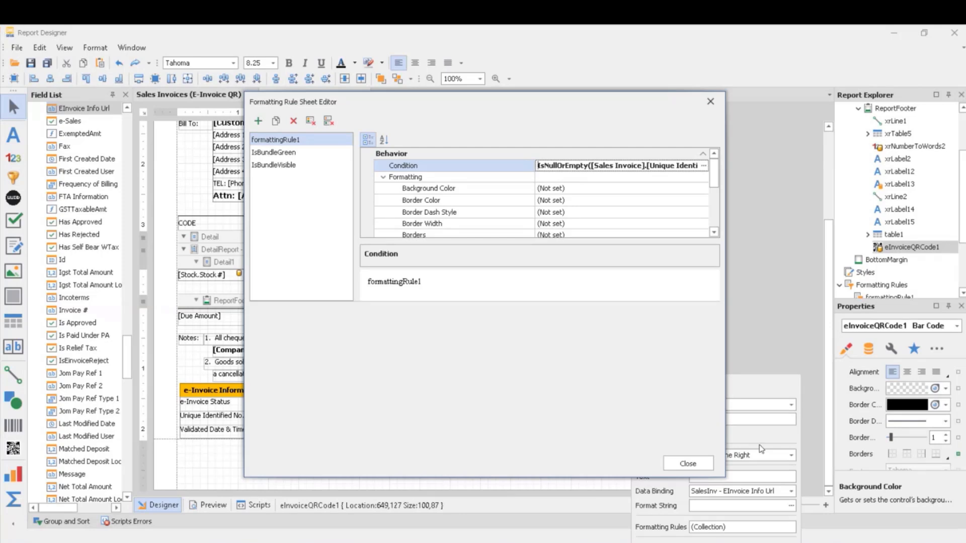
Set the new rule's Visible formatting property to No.
{"action": "scroll", "coordinate": [602, 203], "scroll_direction": "down", "scroll_amount": 5}
{"action": "left_click", "coordinate": [418, 173]}
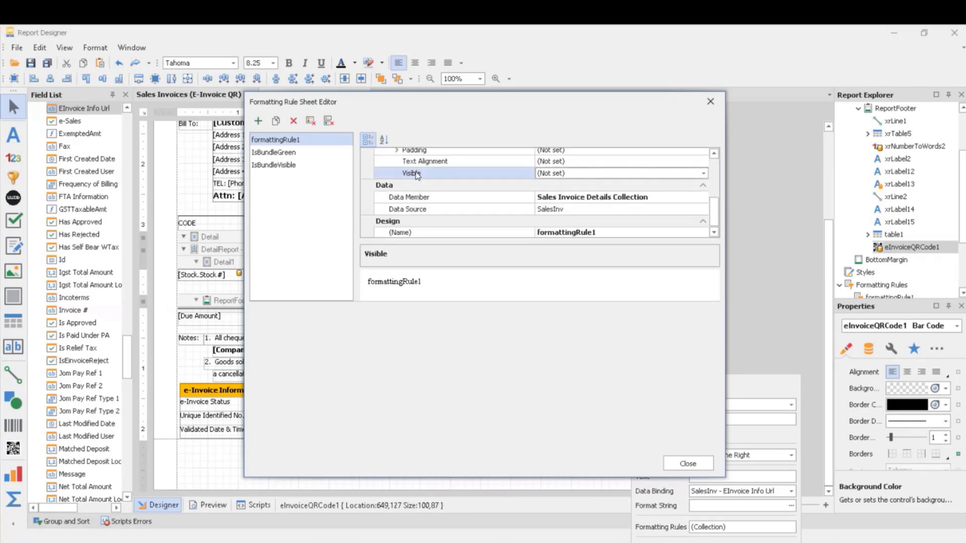
{"action": "left_click", "coordinate": [705, 176]}
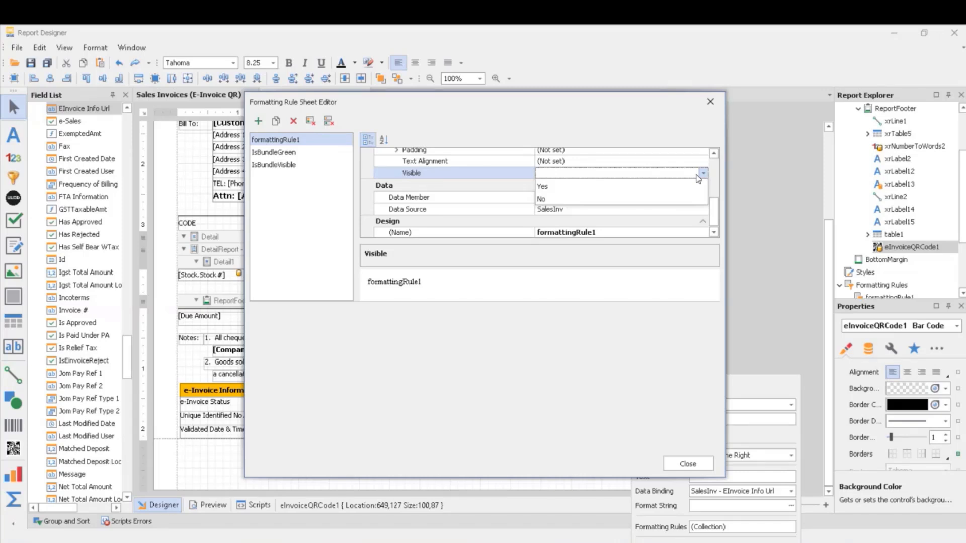
{"action": "left_click", "coordinate": [650, 200]}
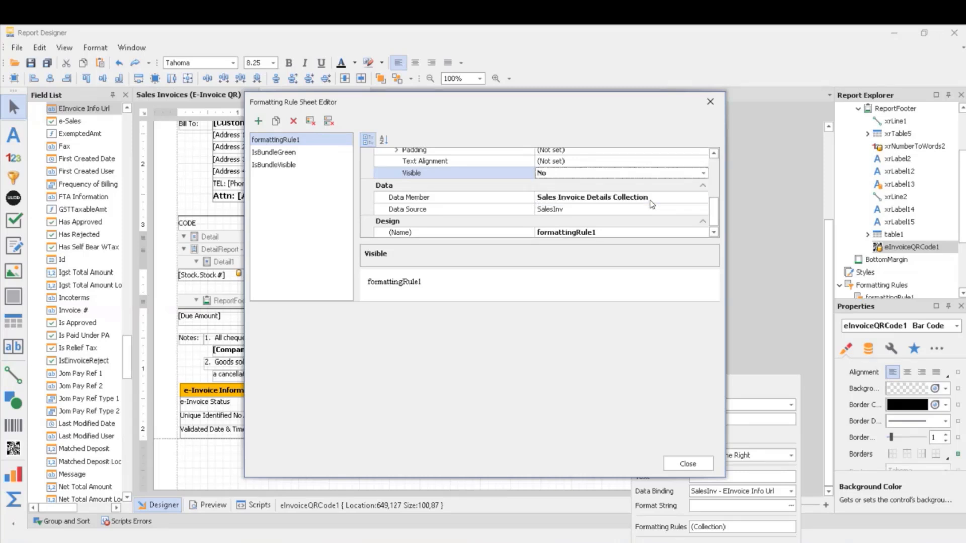
{"action": "left_click", "coordinate": [508, 198]}
{"action": "left_click", "coordinate": [506, 188]}
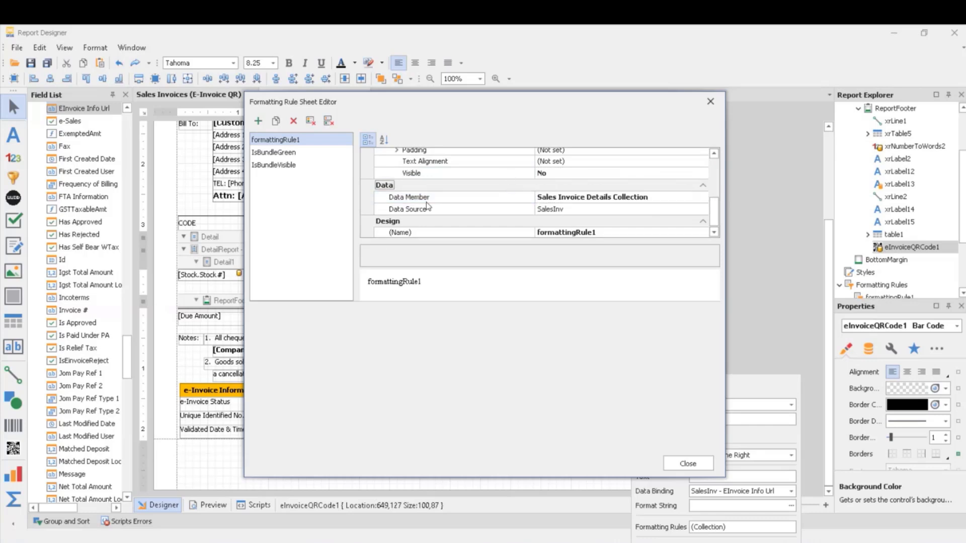
Rename the new formatting rule as QRNAME and close the rule sheet.
{"action": "left_click", "coordinate": [625, 232]}
{"action": "double_click", "coordinate": [625, 233]}
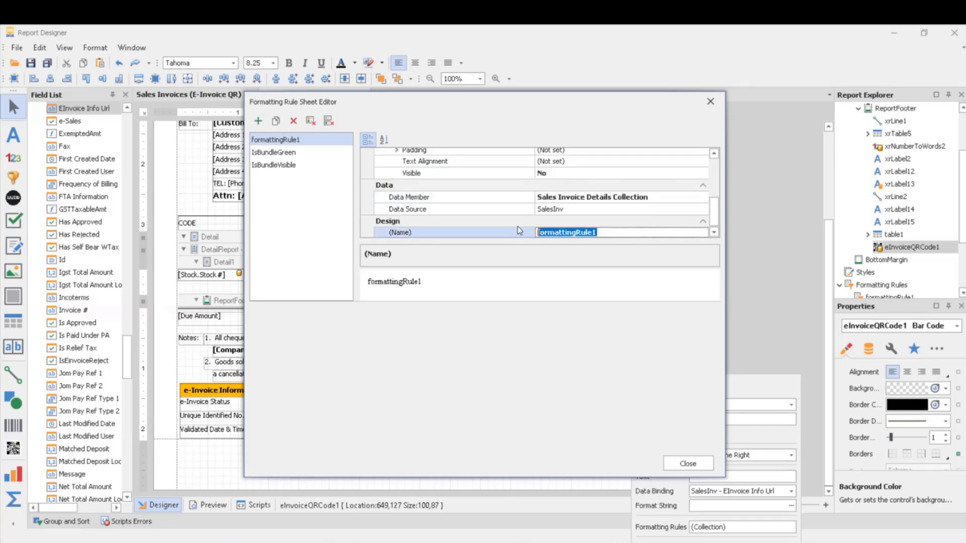
{"action": "type", "text": "QRNAME"}
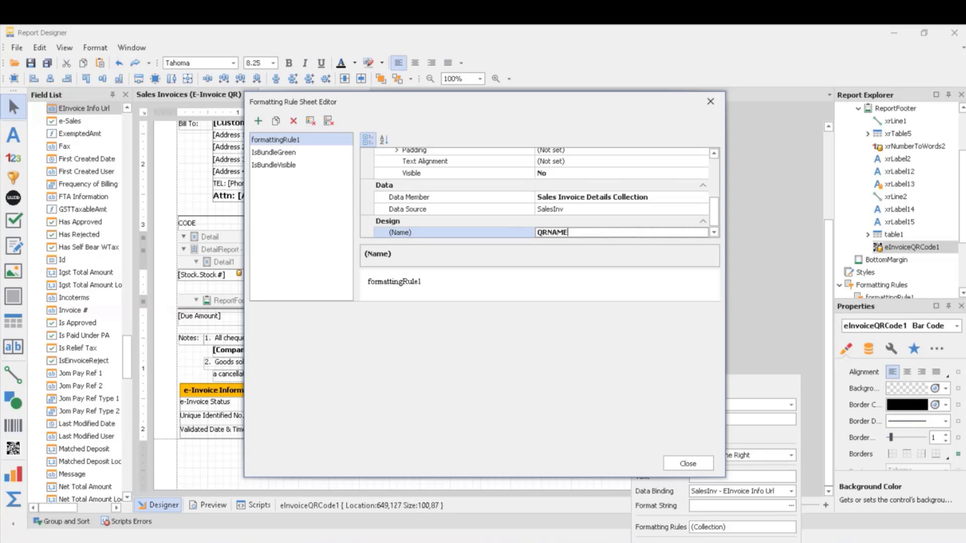
{"action": "key", "text": "Return"}
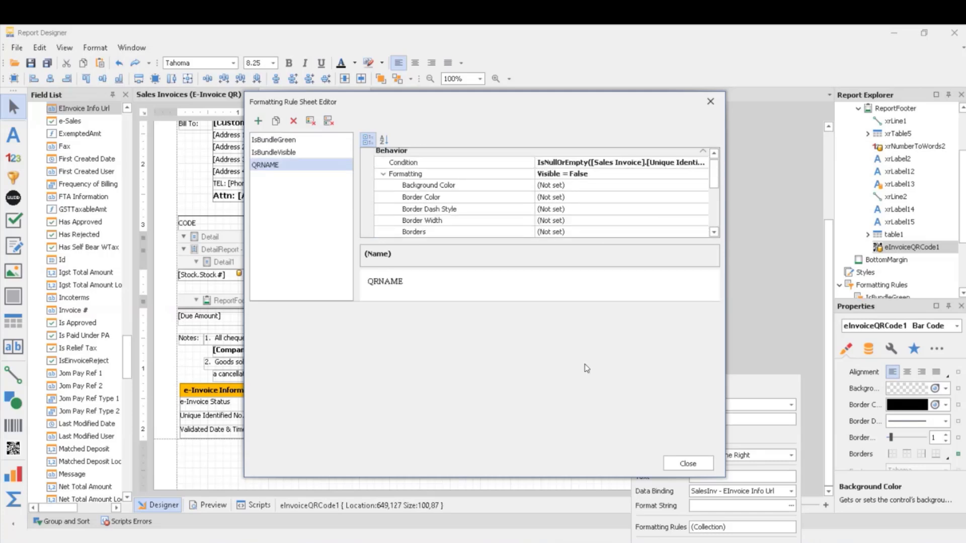
{"action": "left_click", "coordinate": [704, 464]}
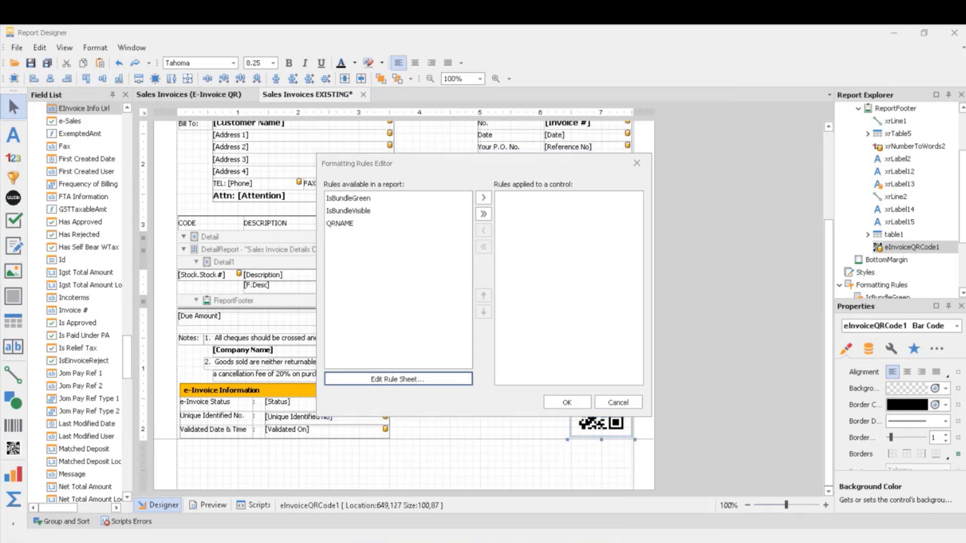
Apply the QRNAME rule to the e-Invoice QR code and save the Sales Invoices EXISTING report.
{"action": "left_click", "coordinate": [351, 225]}
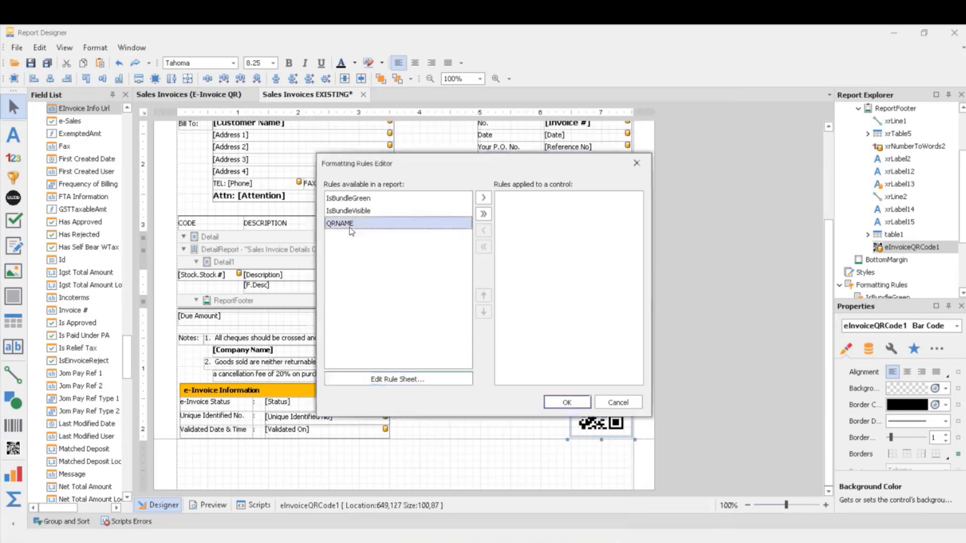
{"action": "left_click", "coordinate": [484, 198]}
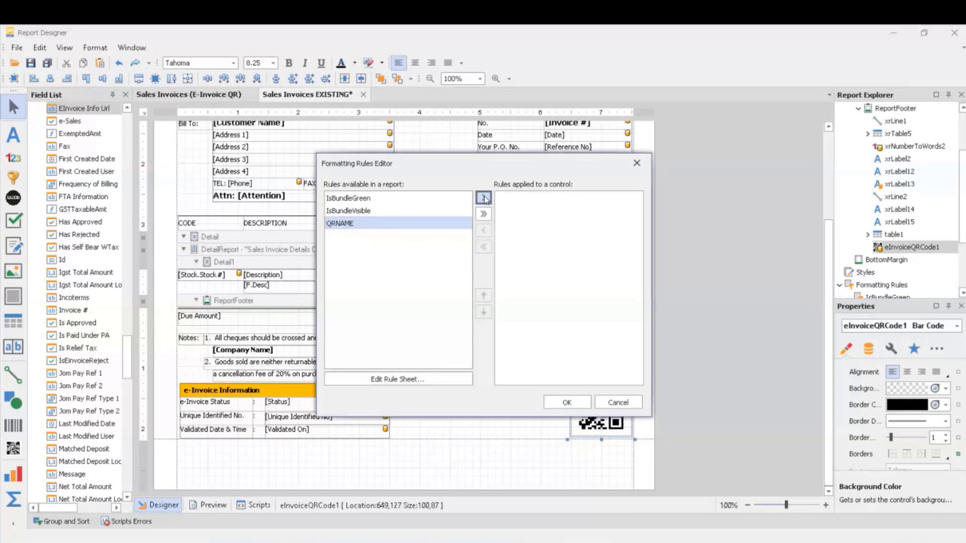
{"action": "left_click", "coordinate": [567, 403]}
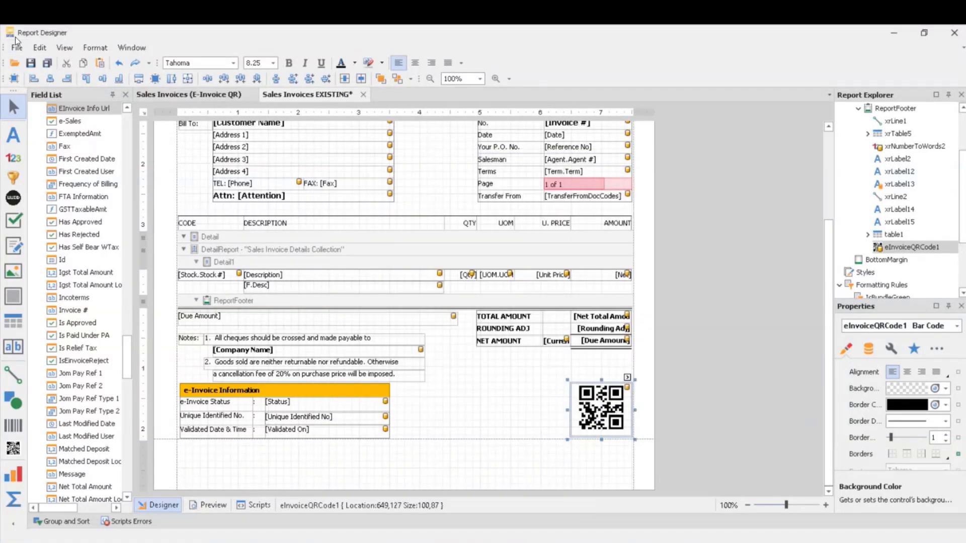
{"action": "left_click", "coordinate": [31, 64]}
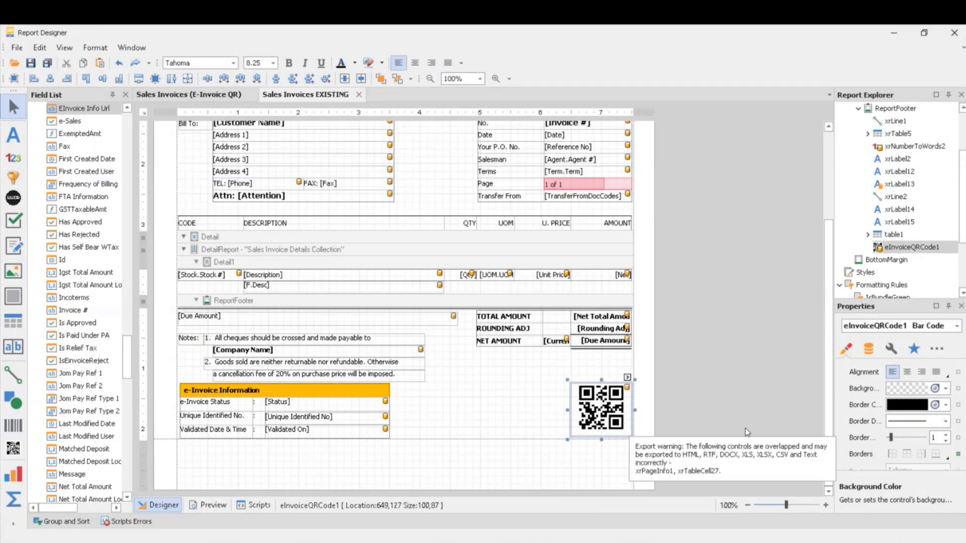
Switch to QNE Business Solutions and view the open sales invoice's e-Invoice details, highlighting its Unique Identified No.
{"action": "left_click", "coordinate": [894, 33]}
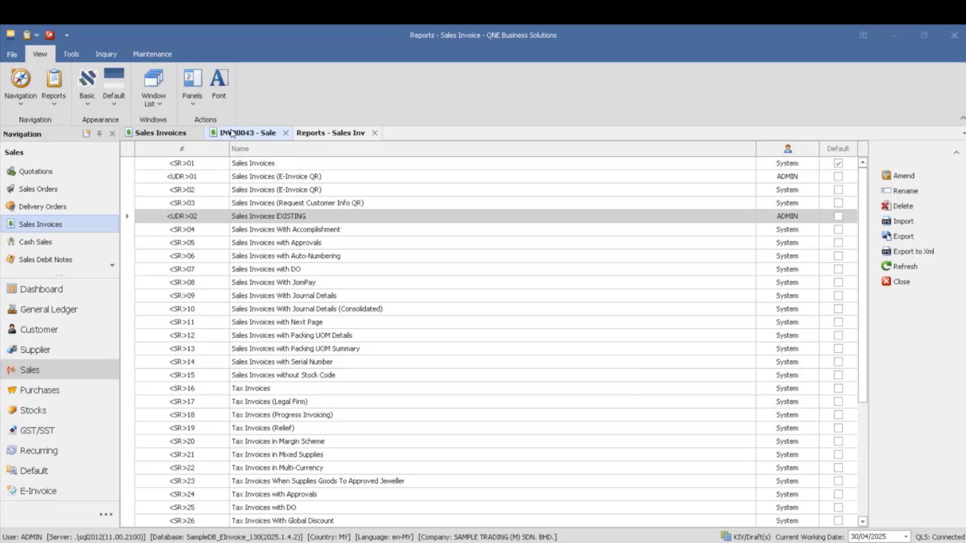
{"action": "left_click", "coordinate": [231, 133]}
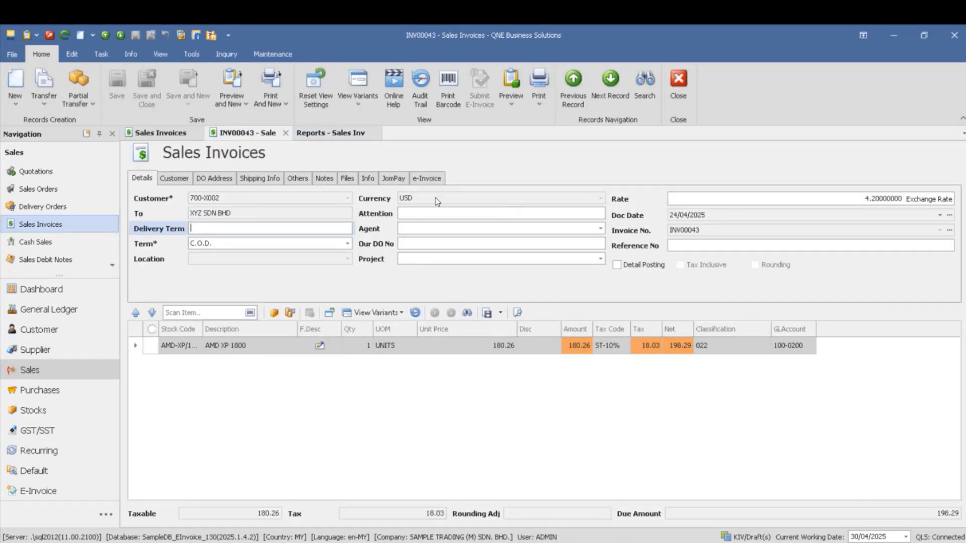
{"action": "left_click", "coordinate": [430, 179]}
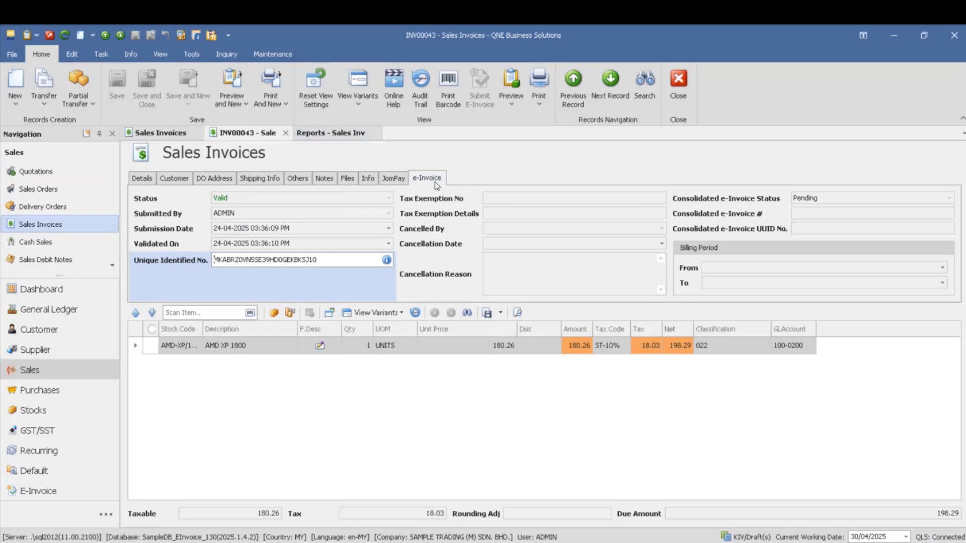
{"action": "double_click", "coordinate": [340, 259]}
Preview the open sales invoice with the user-defined Sales Invoices EXISTING format.
{"action": "left_click", "coordinate": [518, 110]}
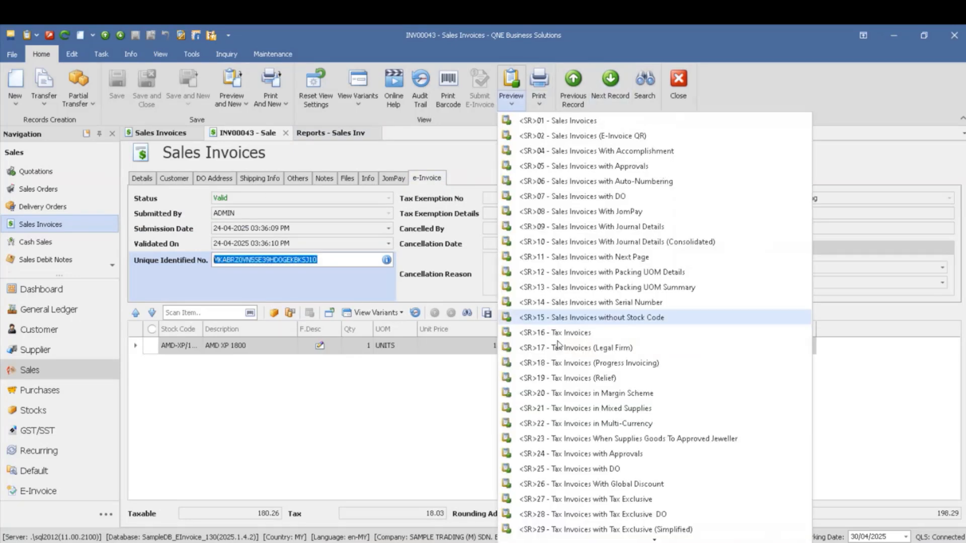
{"action": "left_click", "coordinate": [533, 538]}
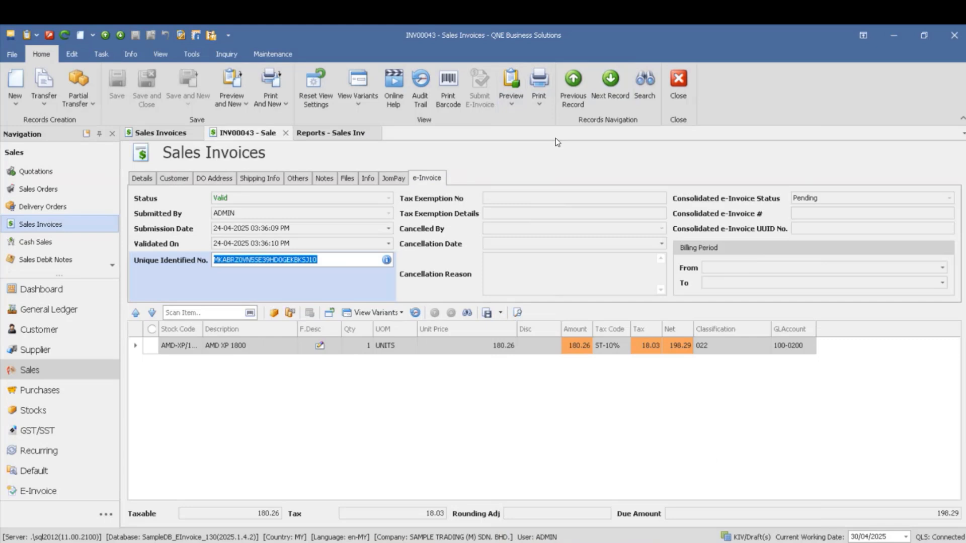
{"action": "left_click", "coordinate": [517, 105]}
{"action": "scroll", "coordinate": [575, 261], "scroll_direction": "down", "scroll_amount": 5}
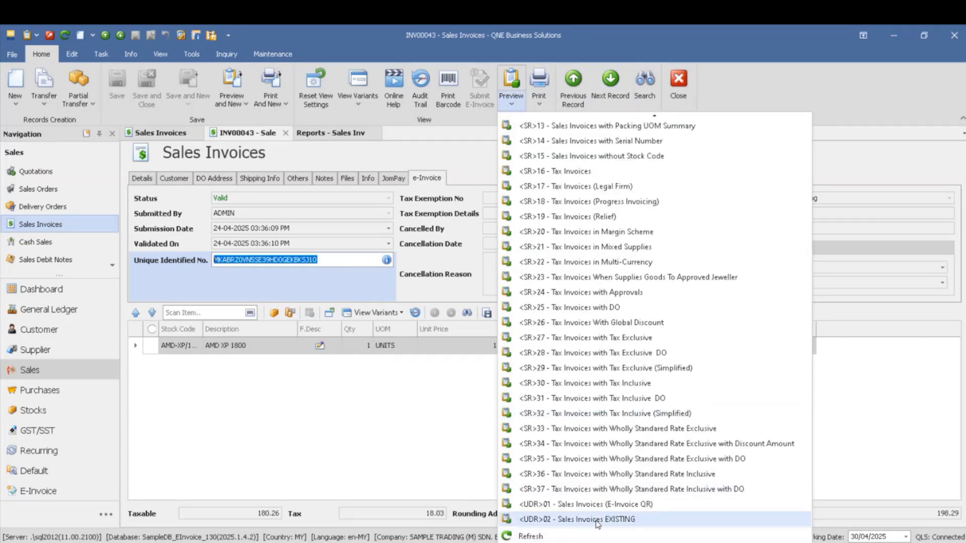
{"action": "left_click", "coordinate": [598, 519]}
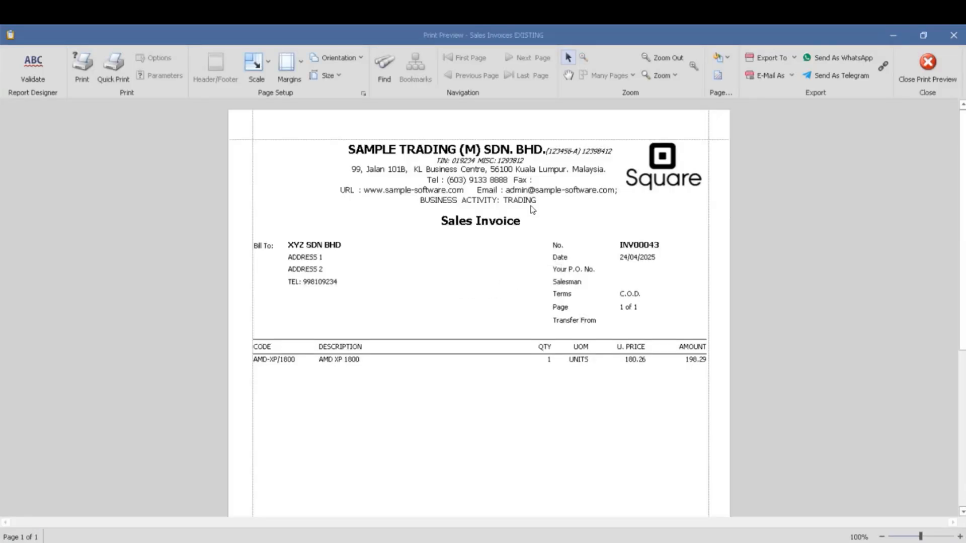
Examine the e-Invoice Information table and the QR code at the foot of the previewed invoice.
{"action": "scroll", "coordinate": [533, 216], "scroll_direction": "down", "scroll_amount": 5}
{"action": "left_click_drag", "start_coordinate": [642, 395], "coordinate": [703, 455]}
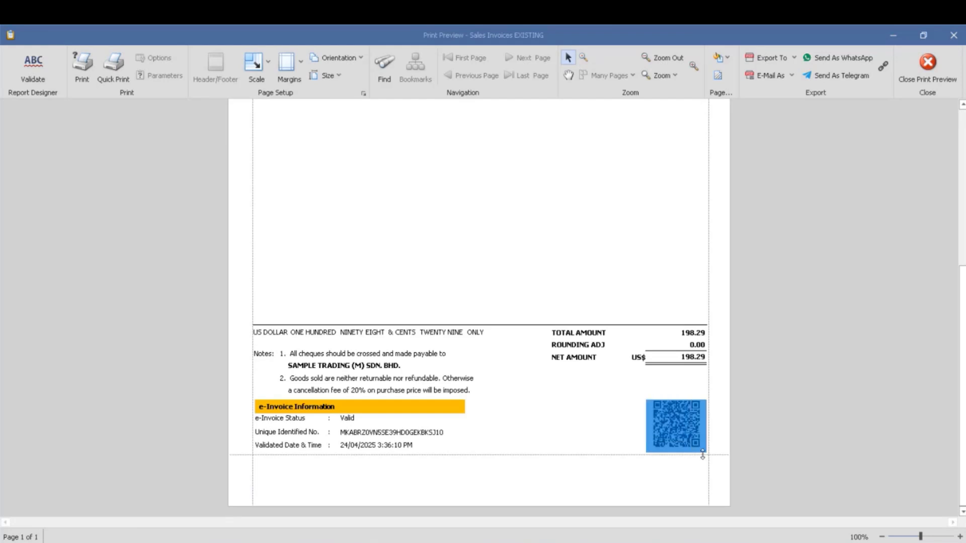
{"action": "left_click", "coordinate": [639, 398]}
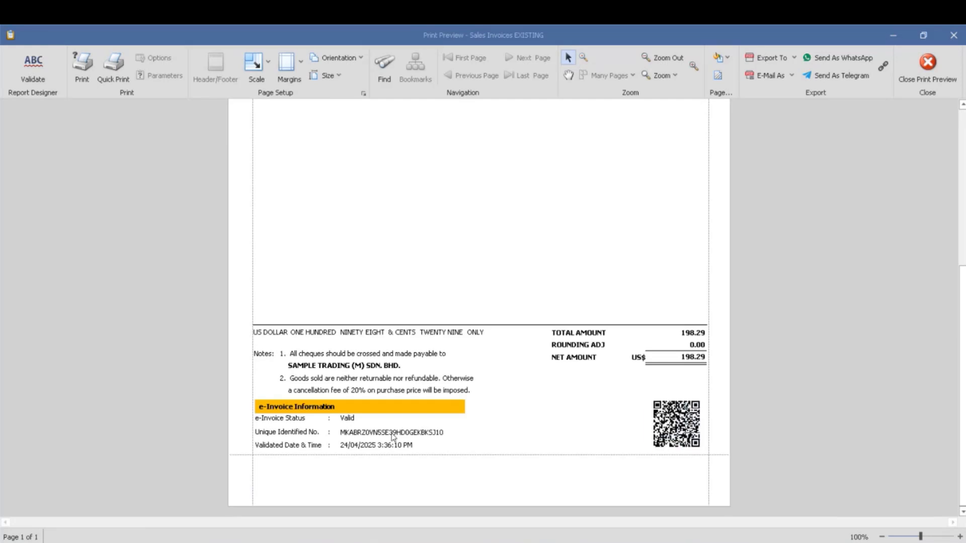
Highlight the Unique Identified No. in the previewed invoice's e-Invoice Information table and close the preview.
{"action": "left_click", "coordinate": [393, 437]}
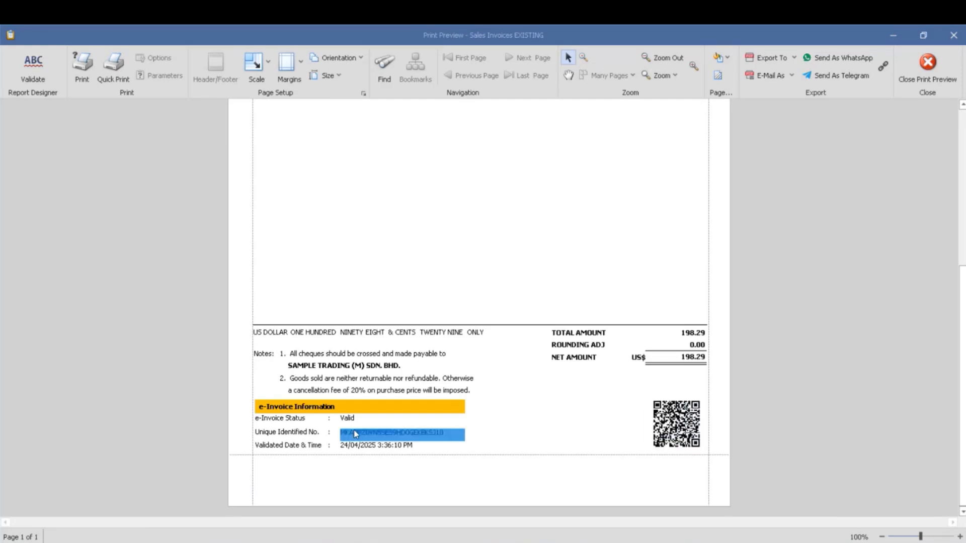
{"action": "left_click", "coordinate": [924, 88]}
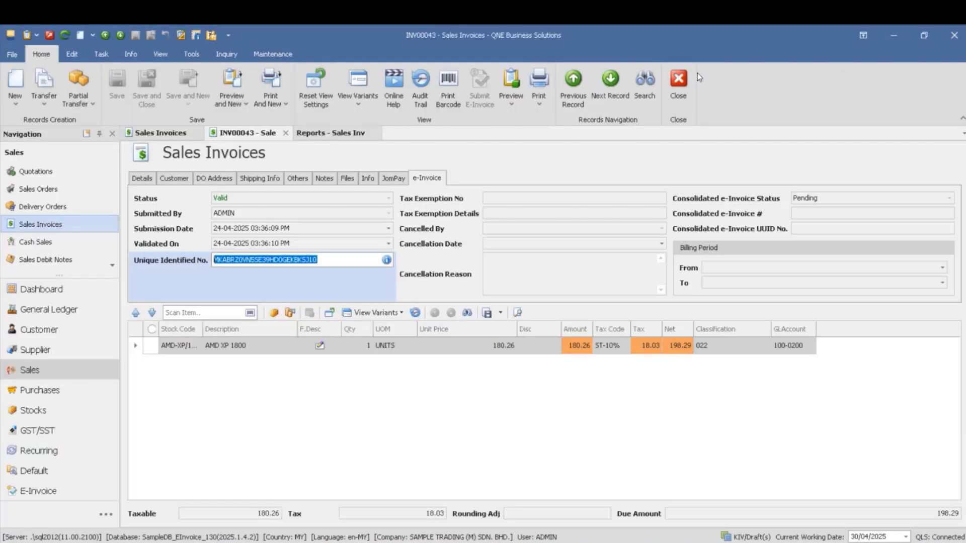
Return to the Sales Invoices list, open the Pending invoice dated 16/04/2025 and view its e-Invoice details.
{"action": "left_click", "coordinate": [646, 83]}
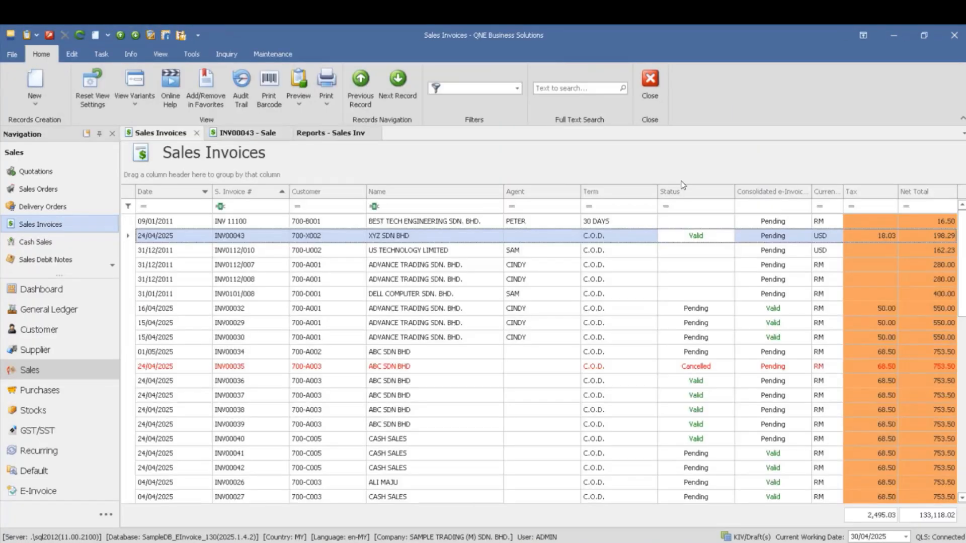
{"action": "left_click", "coordinate": [698, 308]}
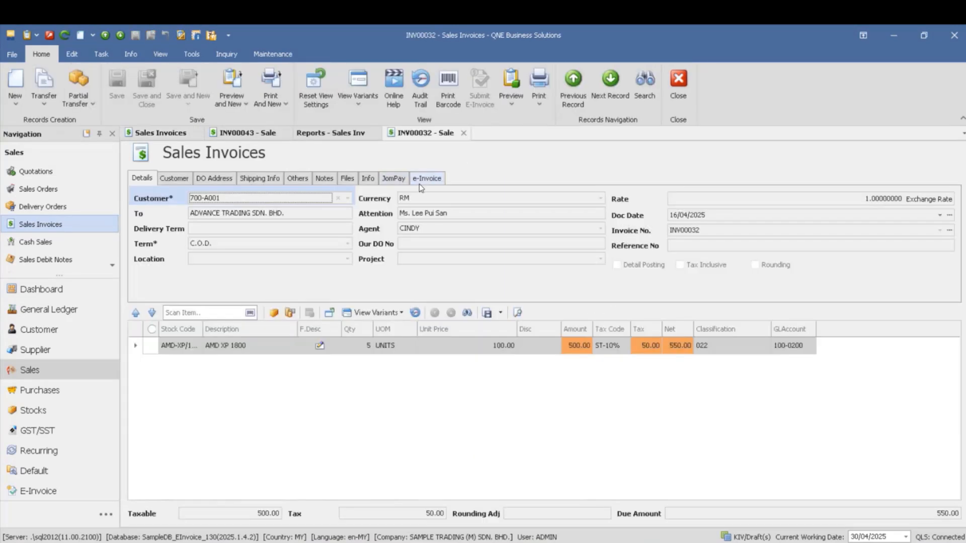
{"action": "left_click", "coordinate": [420, 187]}
{"action": "left_click", "coordinate": [231, 246]}
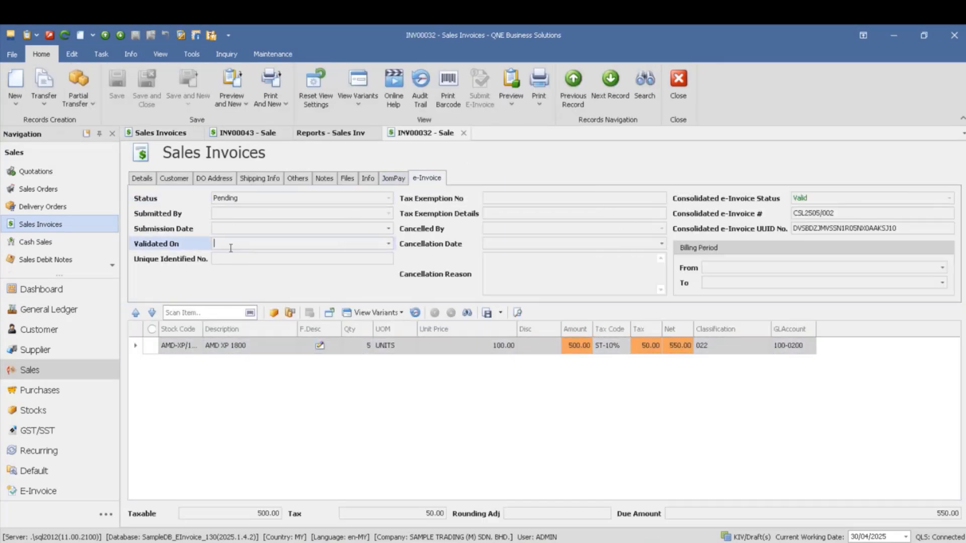
Preview the Pending sales invoice with the Sales Invoices EXISTING format and view the foot of the page.
{"action": "left_click", "coordinate": [519, 109]}
{"action": "scroll", "coordinate": [654, 403], "scroll_direction": "down", "scroll_amount": 5}
{"action": "left_click", "coordinate": [593, 517]}
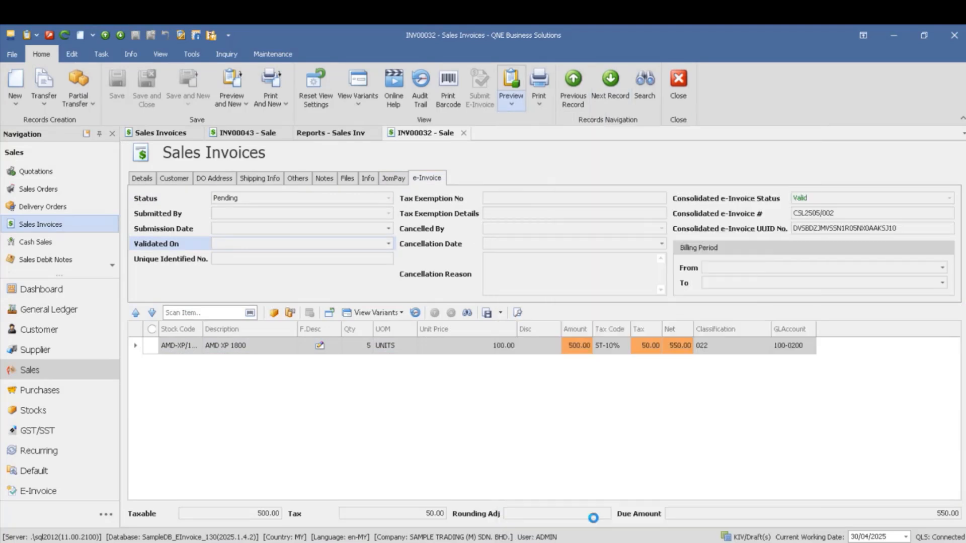
{"action": "scroll", "coordinate": [476, 448], "scroll_direction": "down", "scroll_amount": 3}
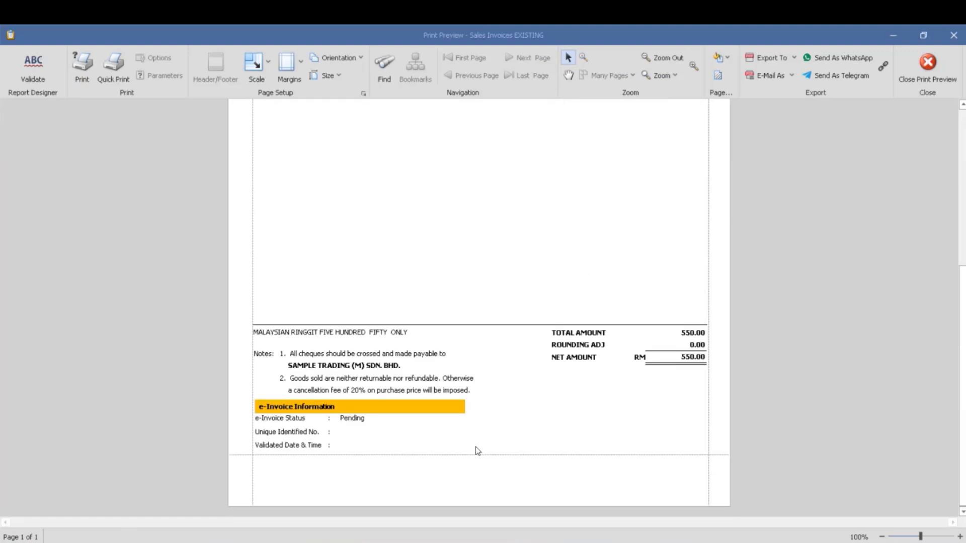
Check the QR code area and the Unique Identified No. field in the Pending invoice's preview and close the preview.
{"action": "left_click_drag", "start_coordinate": [608, 388], "coordinate": [687, 448]}
{"action": "left_click_drag", "start_coordinate": [405, 443], "coordinate": [344, 433]}
{"action": "left_click_drag", "start_coordinate": [604, 388], "coordinate": [685, 445]}
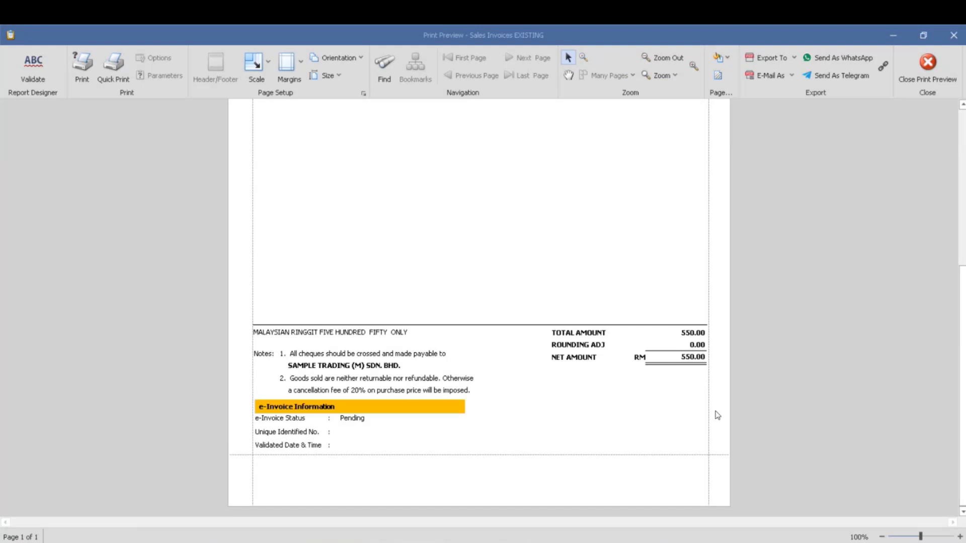
{"action": "left_click", "coordinate": [928, 66]}
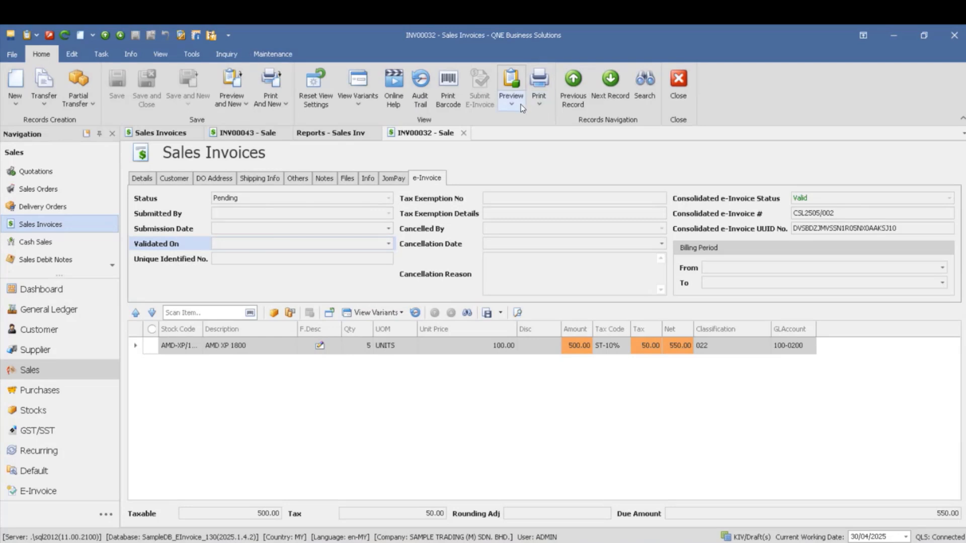
Open the list of report formats available for previewing the Pending sales invoice.
{"action": "left_click", "coordinate": [512, 95]}
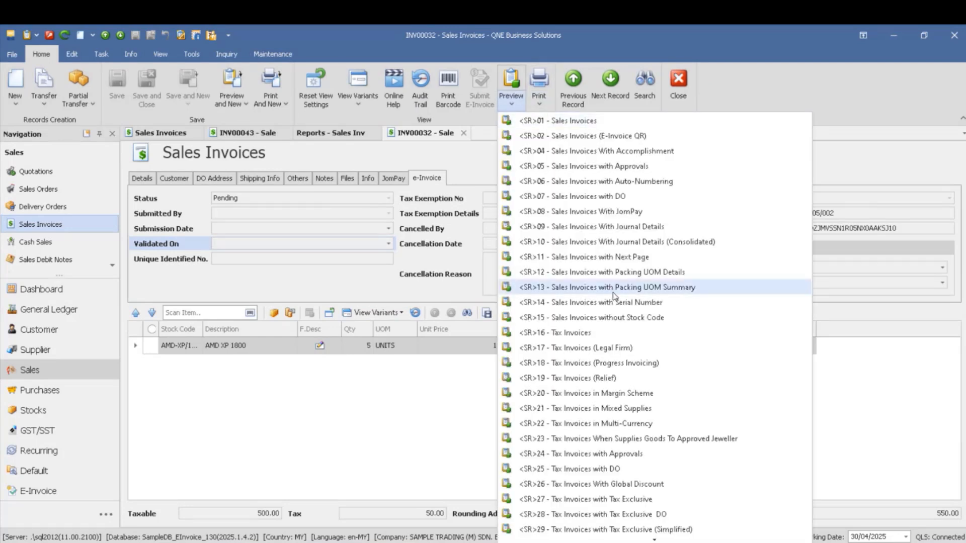